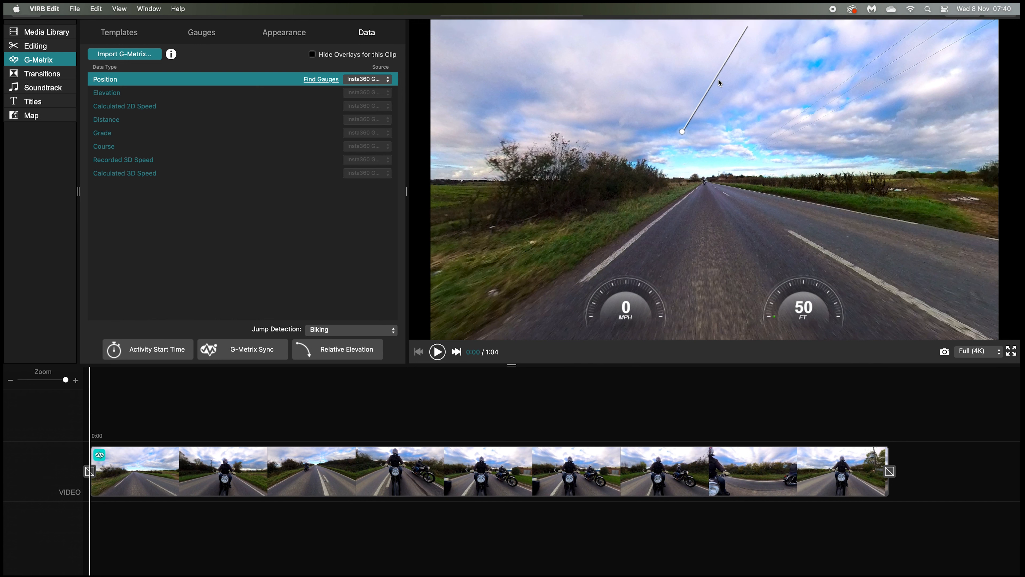
# Move the track gauge to the right side of the video frame and preview the clip from its start
pyautogui.moveTo(718, 80); pyautogui.dragTo(920, 156)
pyautogui.click(478, 287)
pyautogui.press('space')
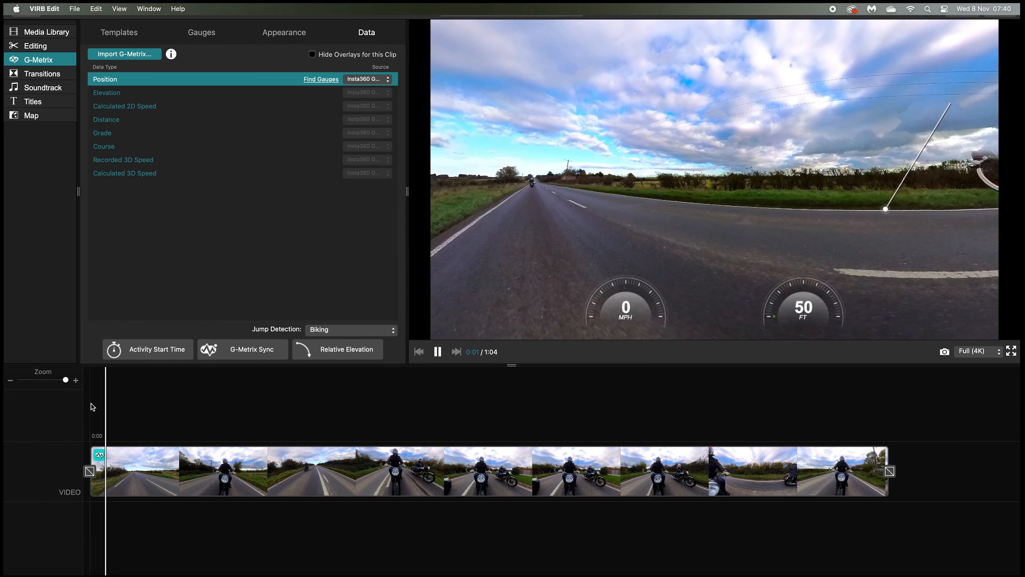
pyautogui.click(92, 453)
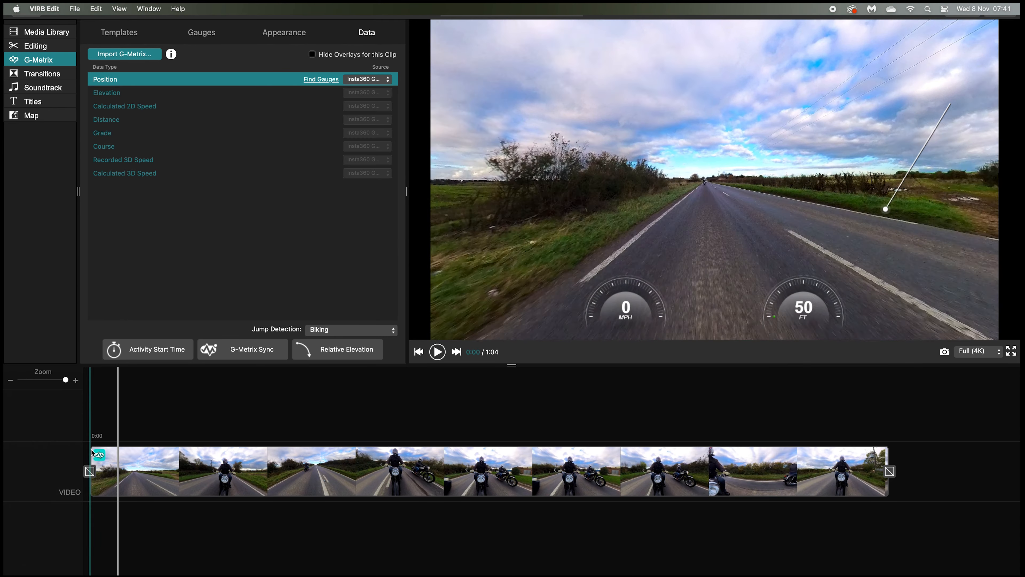
pyautogui.press('space')
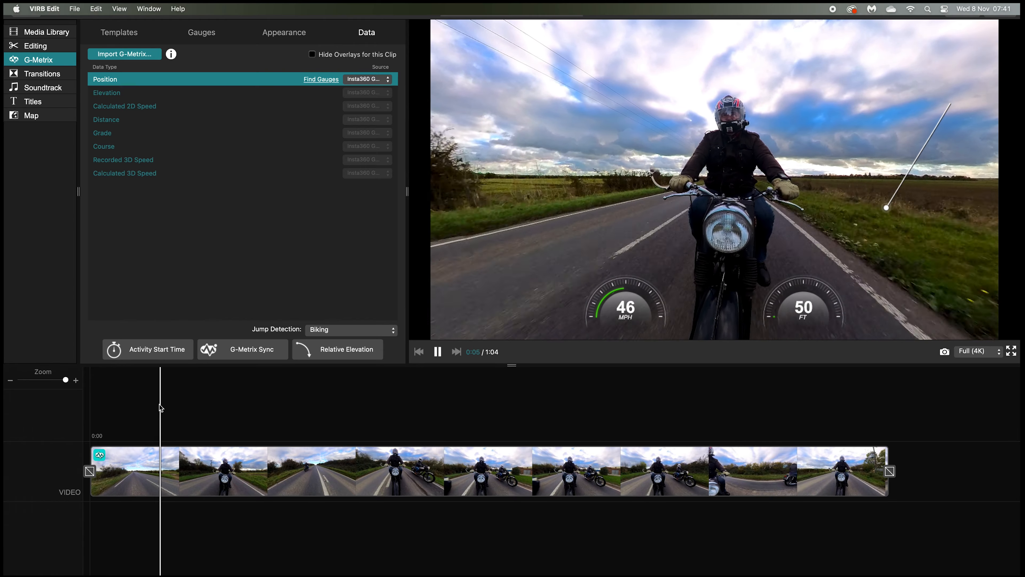
pyautogui.press('space')
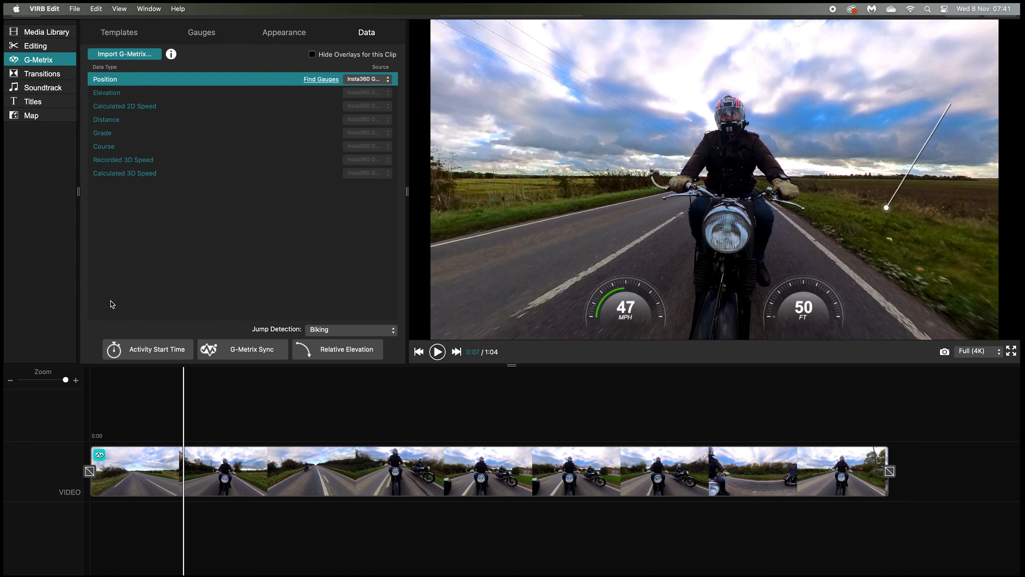
# Find gauges for the Elevation data and add the pill-shaped Relative Elevation gauge with its icon on the right to the video's lower-left corner
pyautogui.click(108, 93)
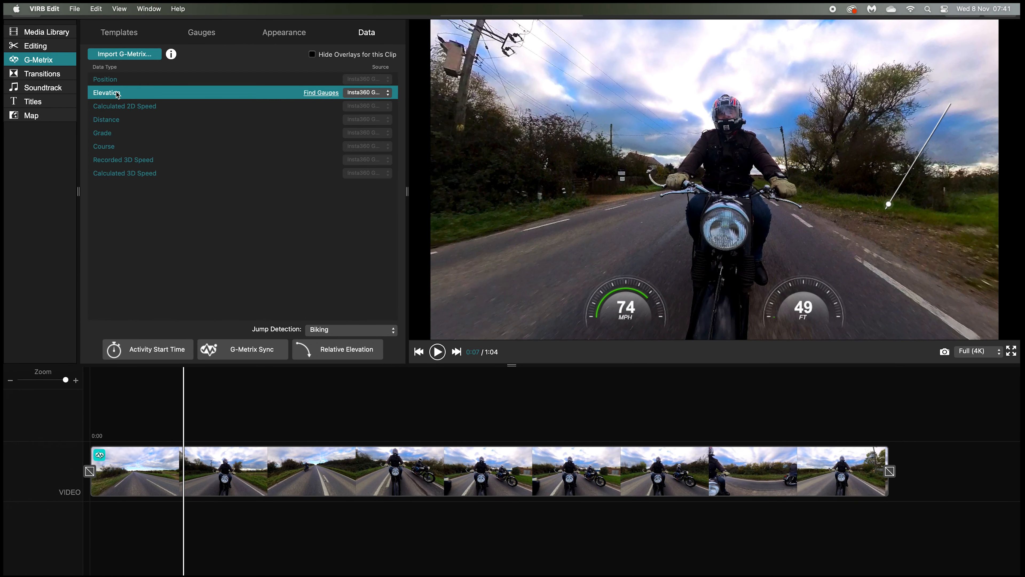
pyautogui.click(360, 97)
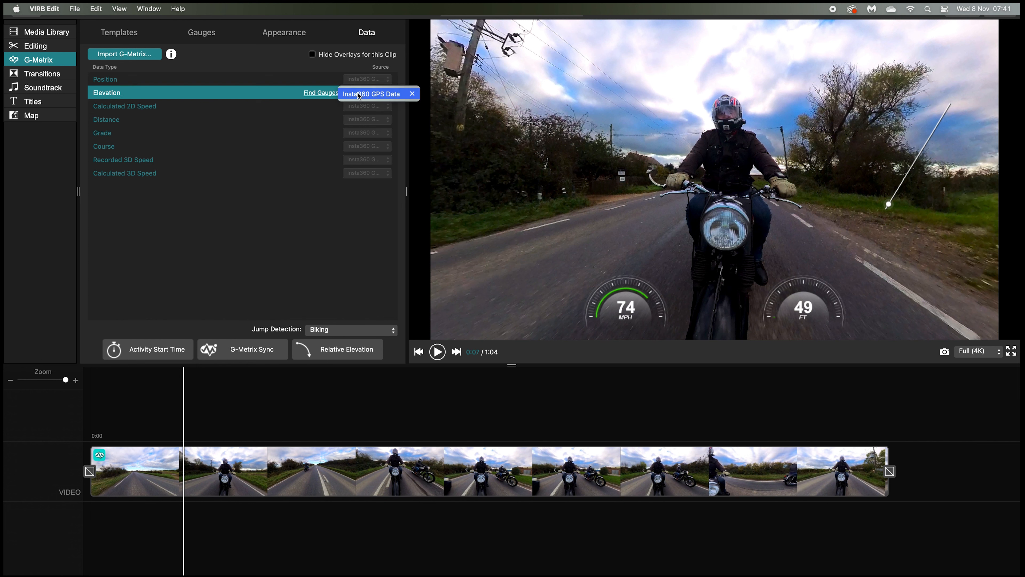
pyautogui.click(321, 93)
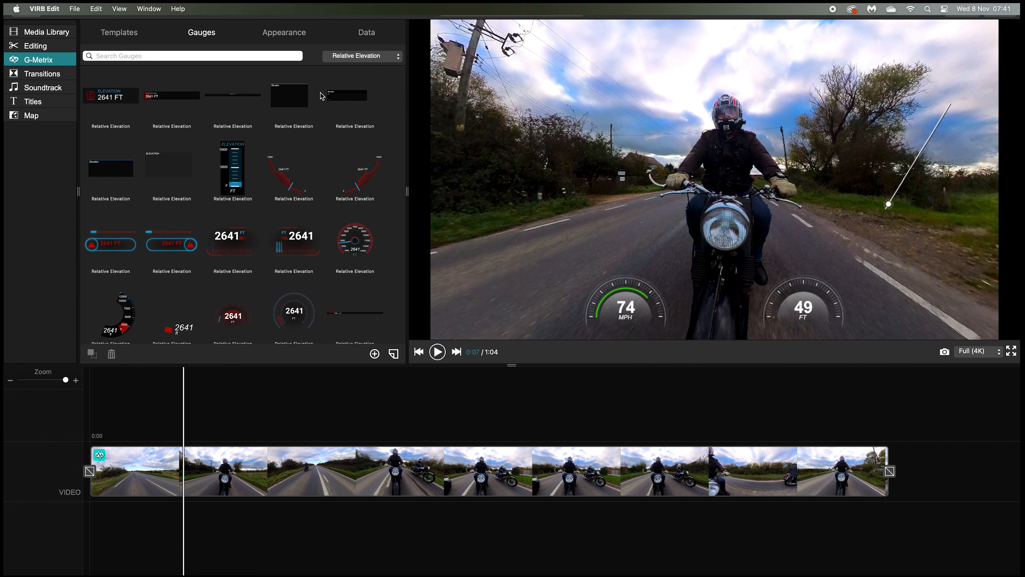
pyautogui.scroll(-5, 281, 194)
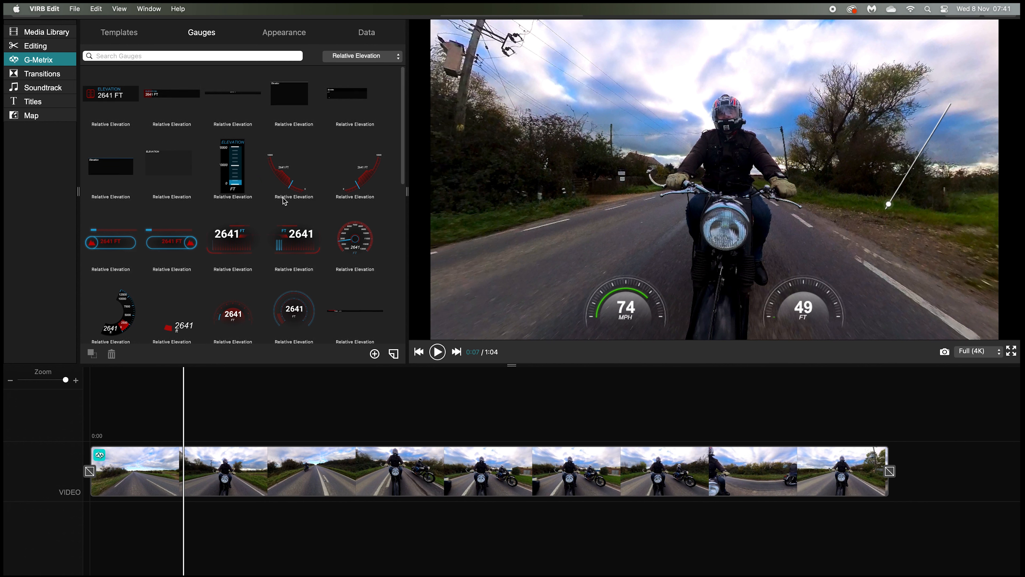
pyautogui.click(171, 169)
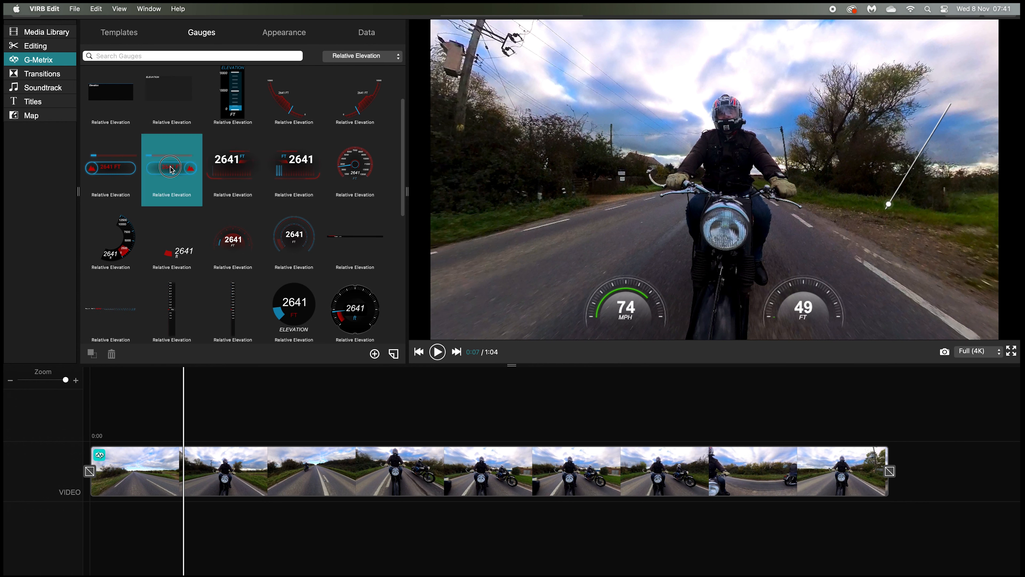
pyautogui.moveTo(418, 236); pyautogui.dragTo(478, 312)
pyautogui.click(481, 266)
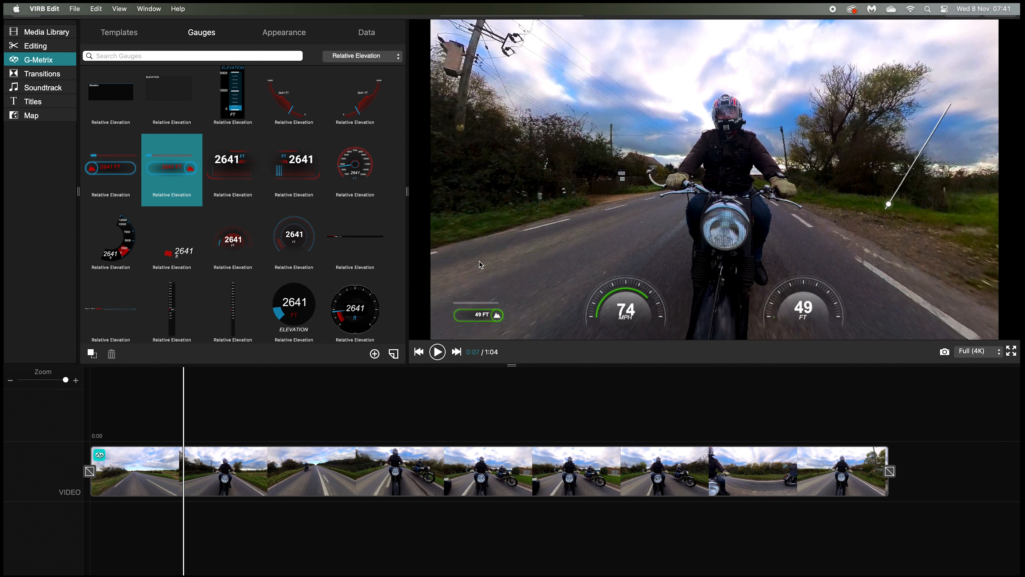
# Add a round Relative Elevation dial above the pill-shaped gauge and a wide Relative Elevation bar across the top of the video
pyautogui.moveTo(350, 312); pyautogui.dragTo(477, 262)
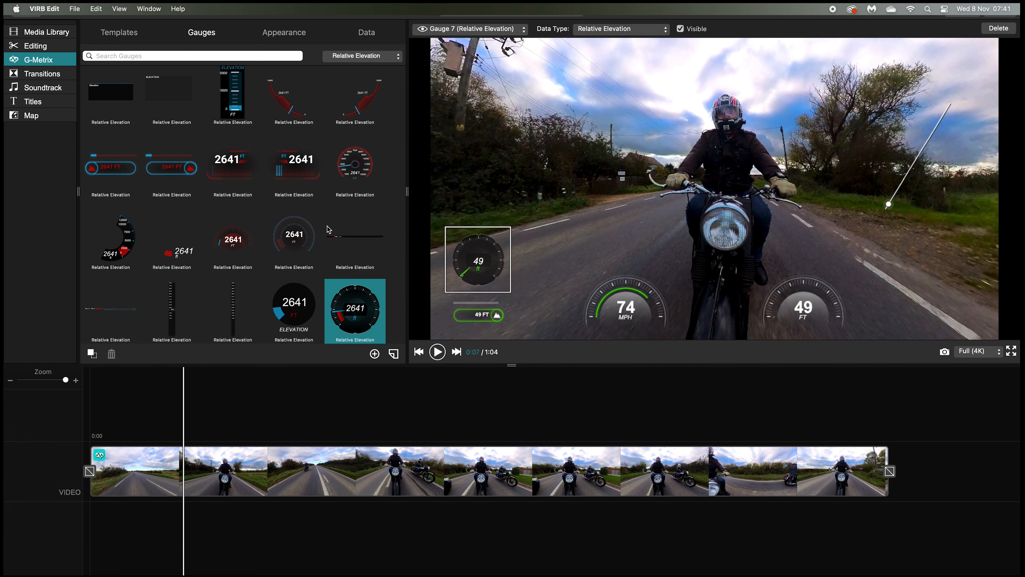
pyautogui.click(345, 219)
pyautogui.moveTo(346, 229); pyautogui.dragTo(696, 55)
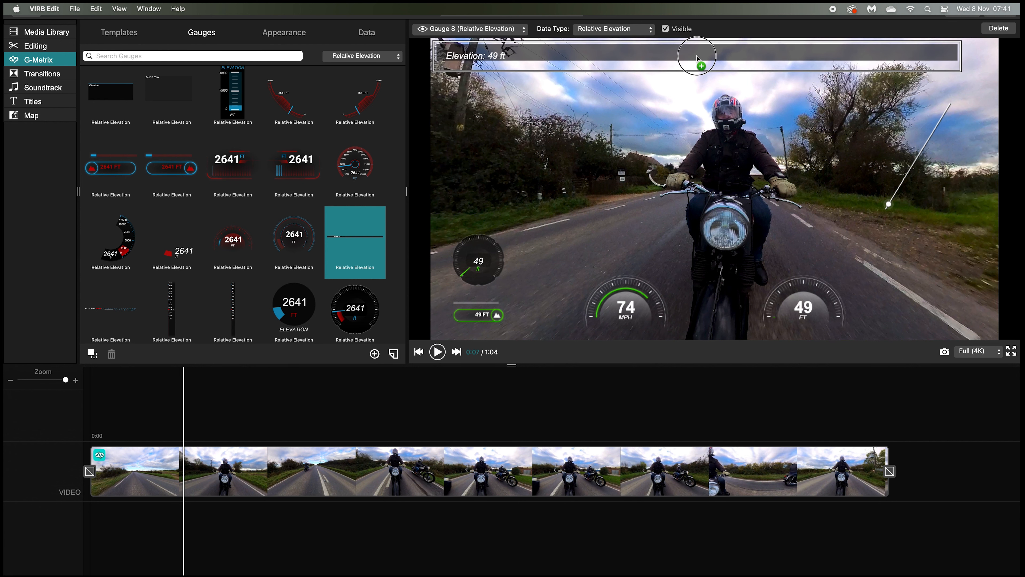
pyautogui.click(485, 93)
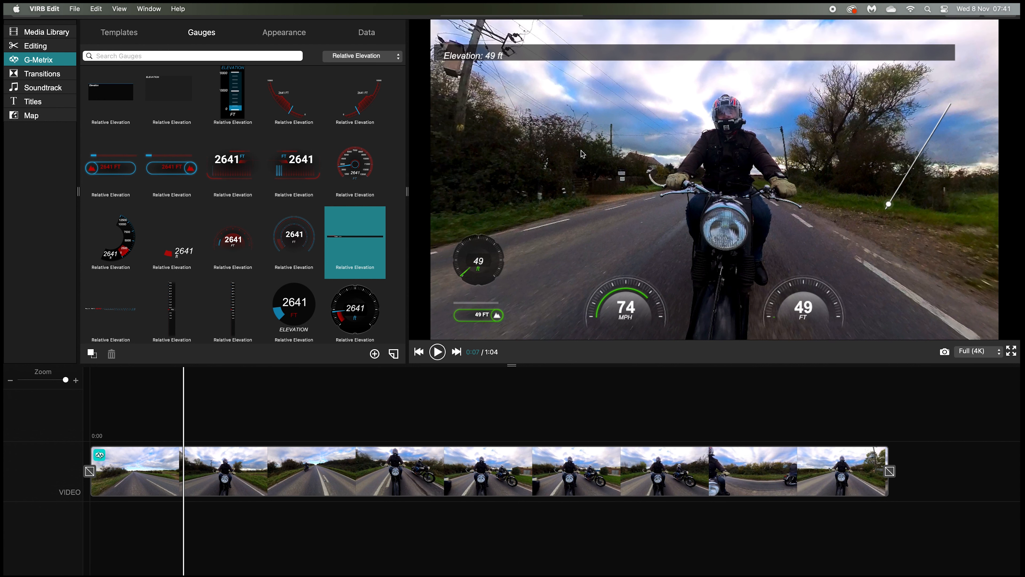
pyautogui.click(284, 33)
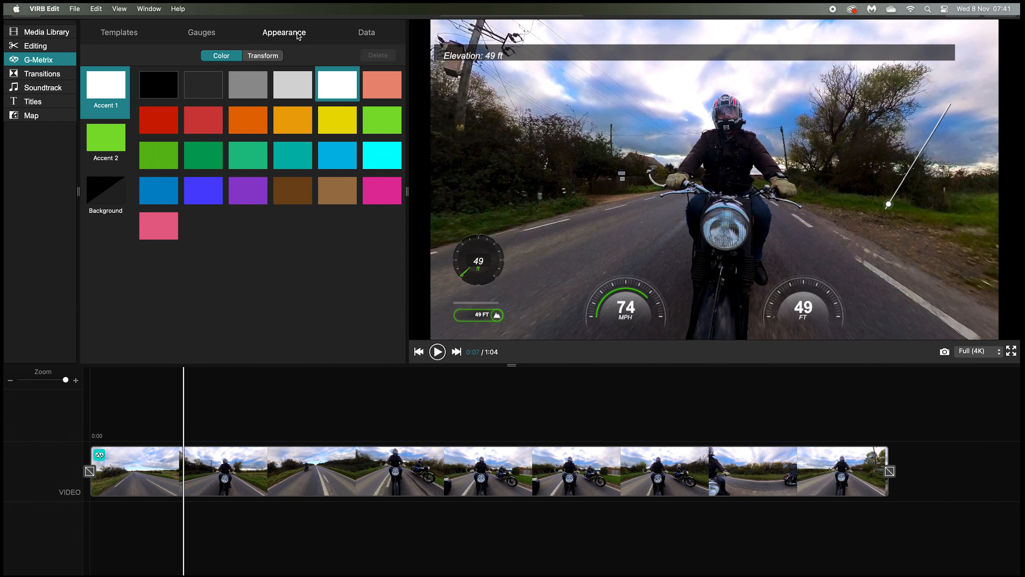
pyautogui.click(363, 35)
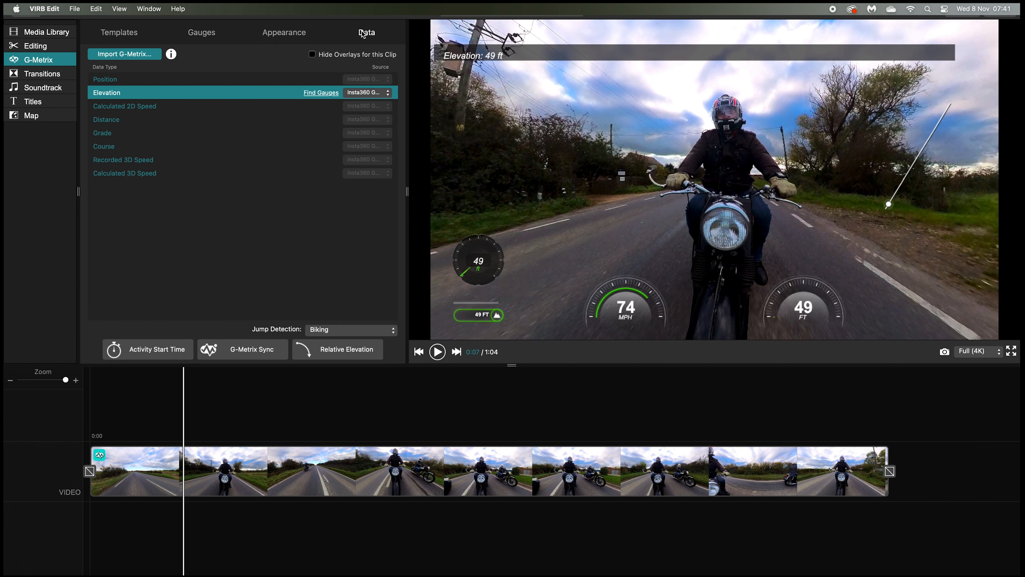
pyautogui.click(206, 36)
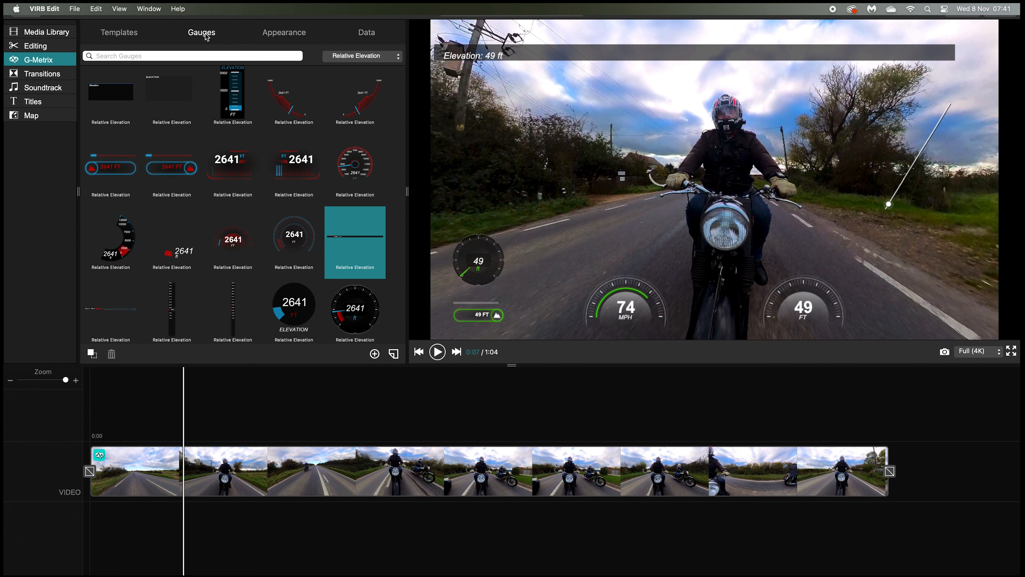
# Filter the gauges by Duration, add a round Duration gauge to the video's upper-left area, and preview the playback
pyautogui.click(366, 59)
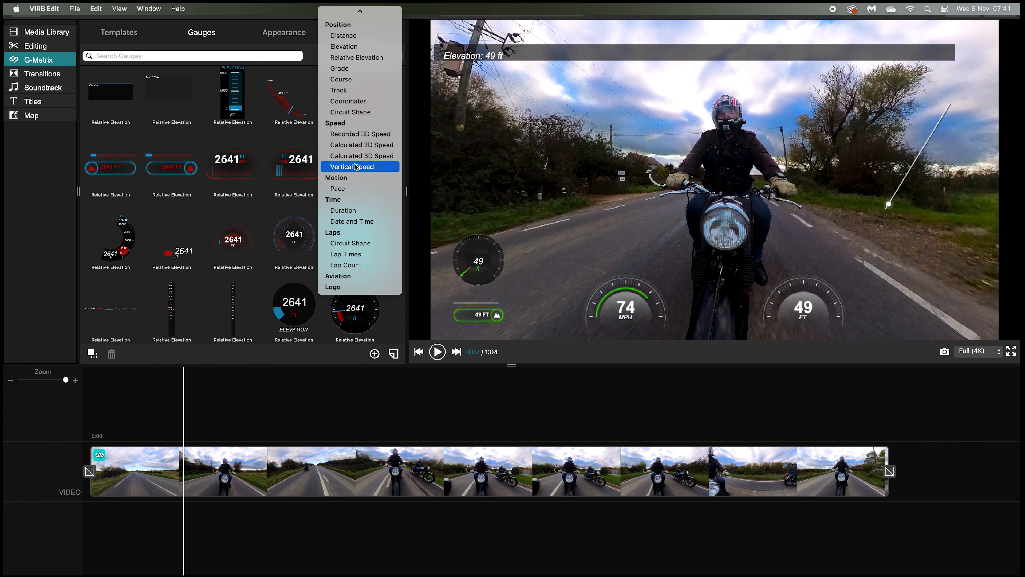
pyautogui.click(344, 212)
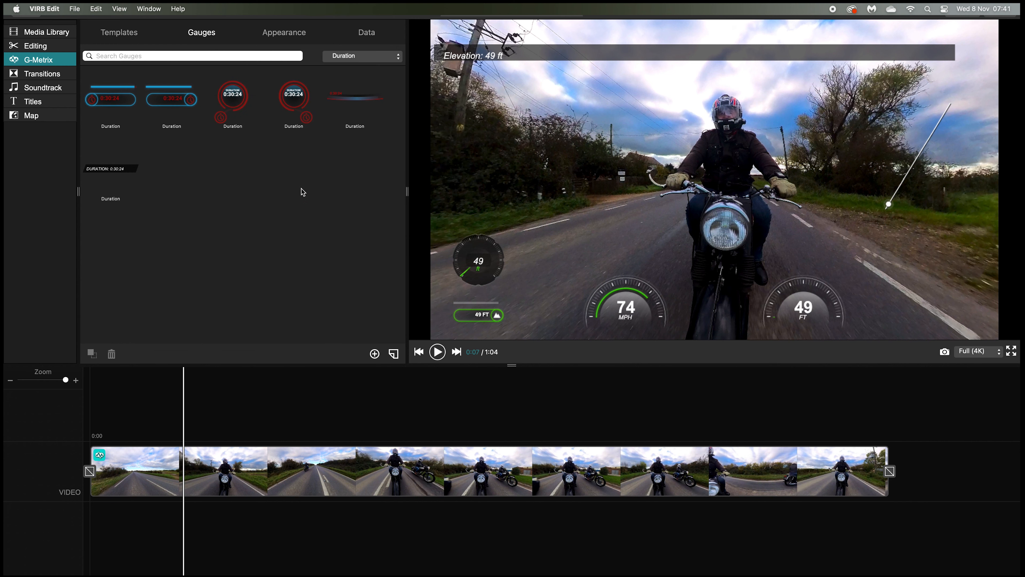
pyautogui.moveTo(292, 94); pyautogui.dragTo(474, 113)
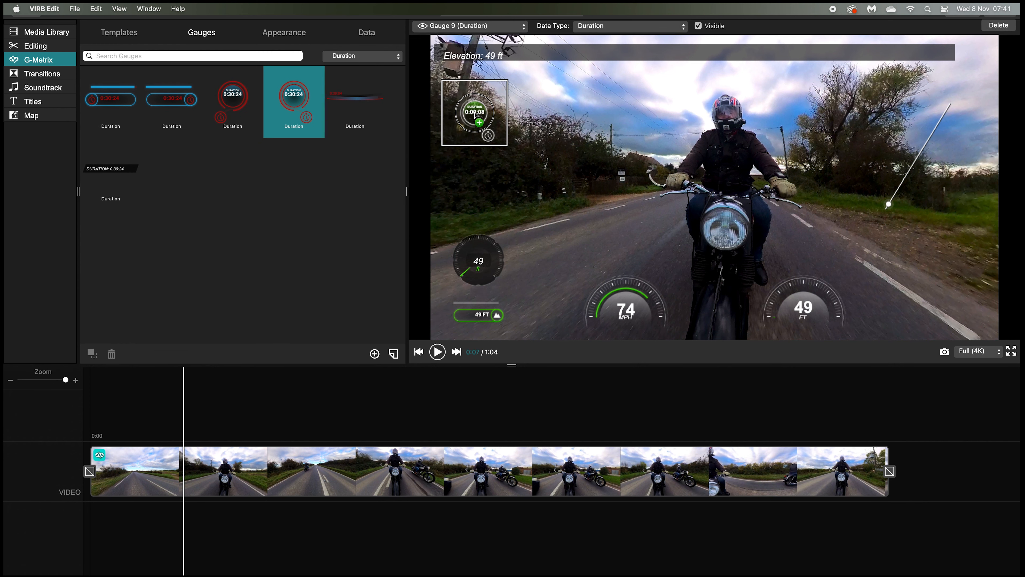
pyautogui.click(562, 121)
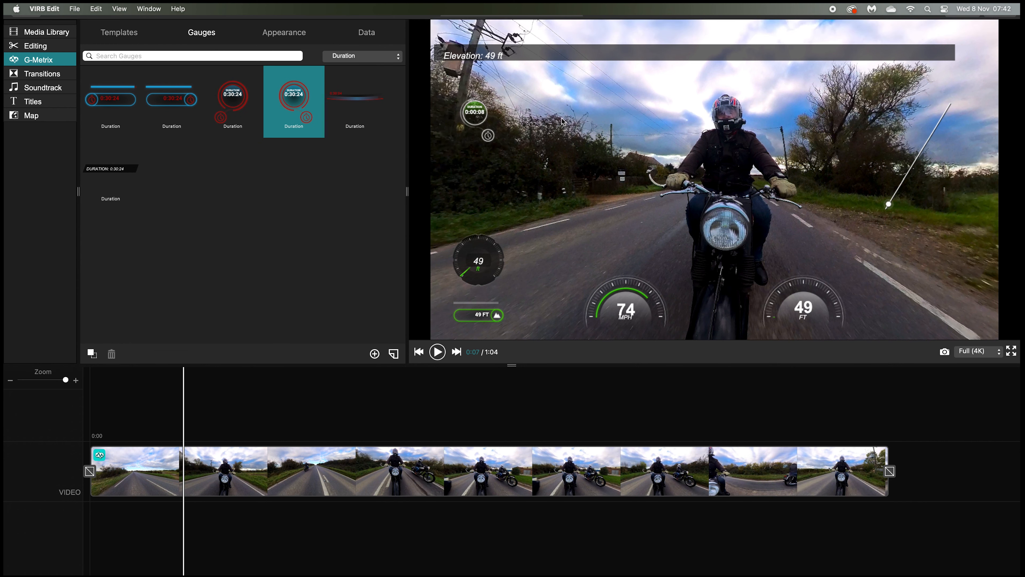
pyautogui.press('space')
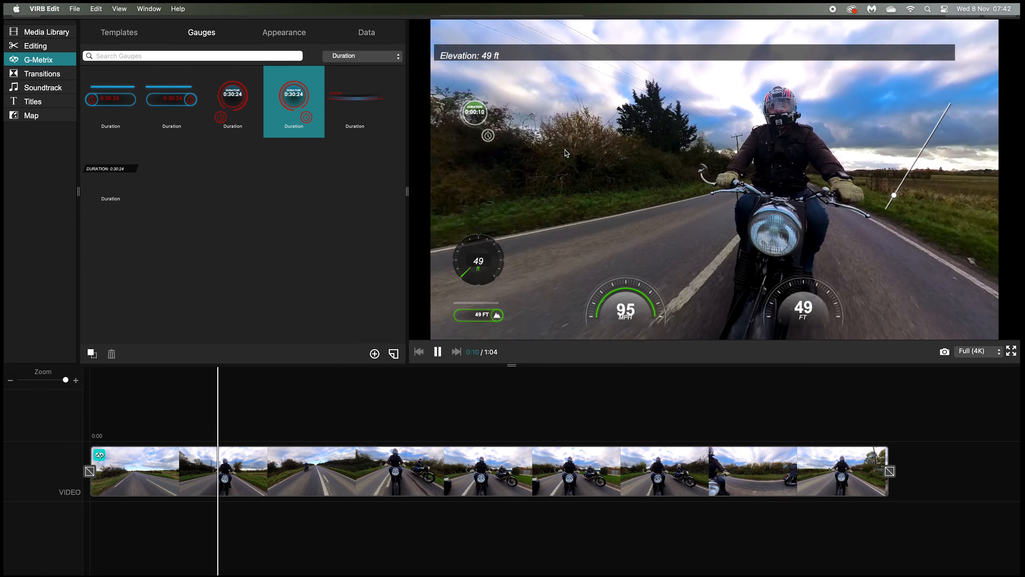
pyautogui.press('space')
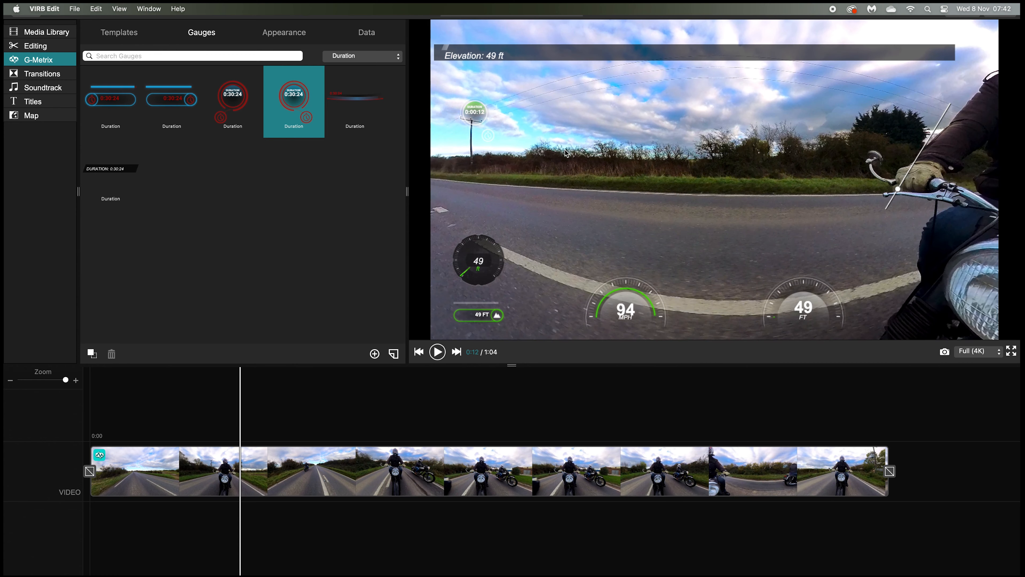
# Add a pill-shaped Duration gauge to the lower middle of the video, between the speed and elevation gauges
pyautogui.moveTo(157, 92); pyautogui.dragTo(712, 256)
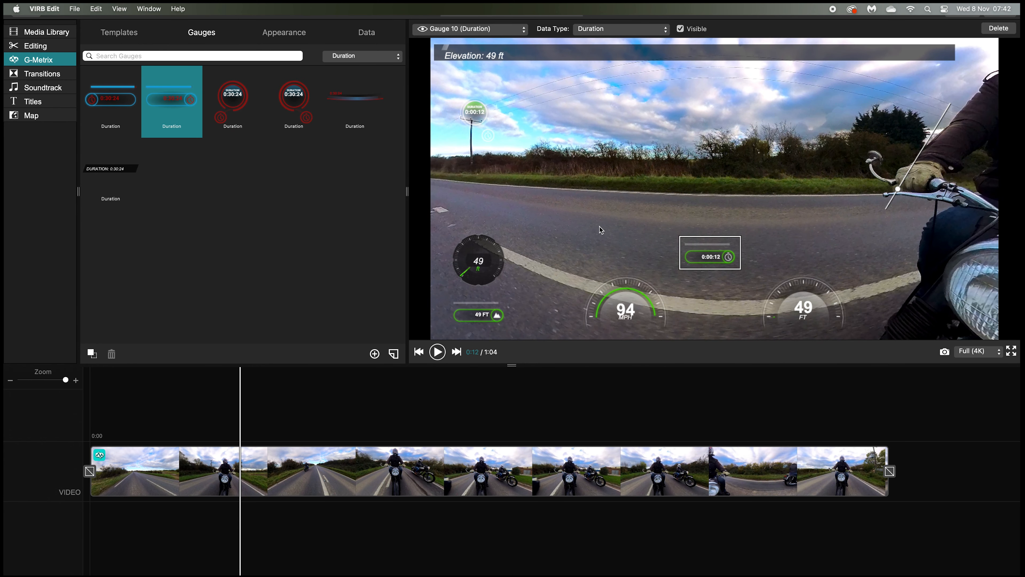
pyautogui.click(599, 226)
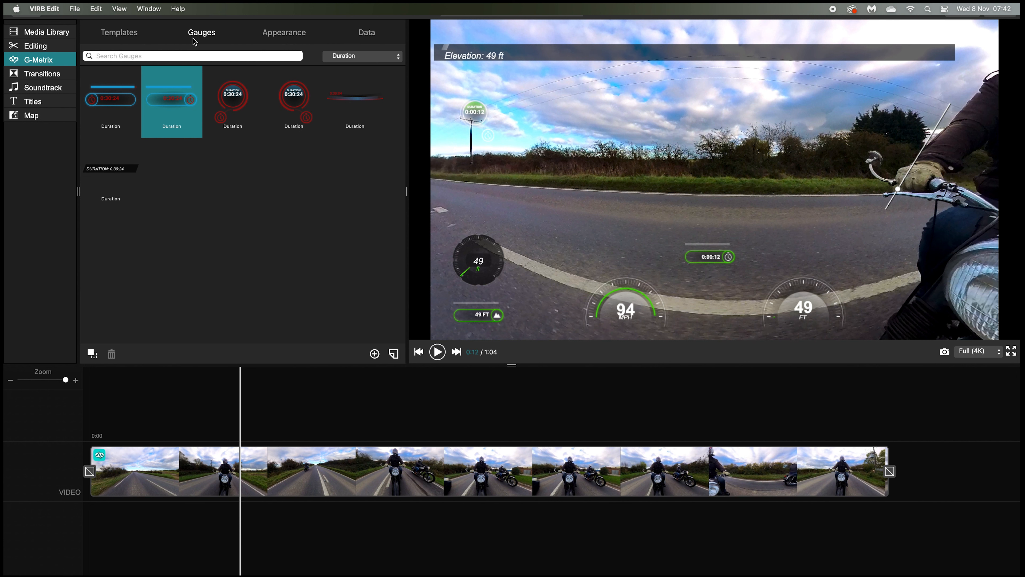
# Filter the gauges by Calculated 2D Speed and add a pill-shaped speed gauge beside the pill-shaped Duration gauge
pyautogui.click(343, 54)
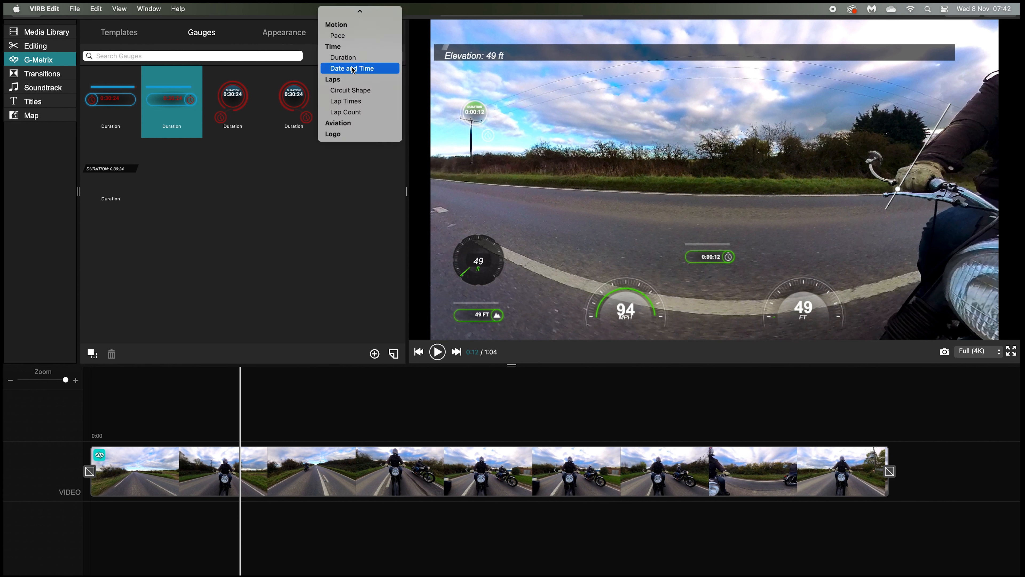
pyautogui.scroll(7, 363, 28)
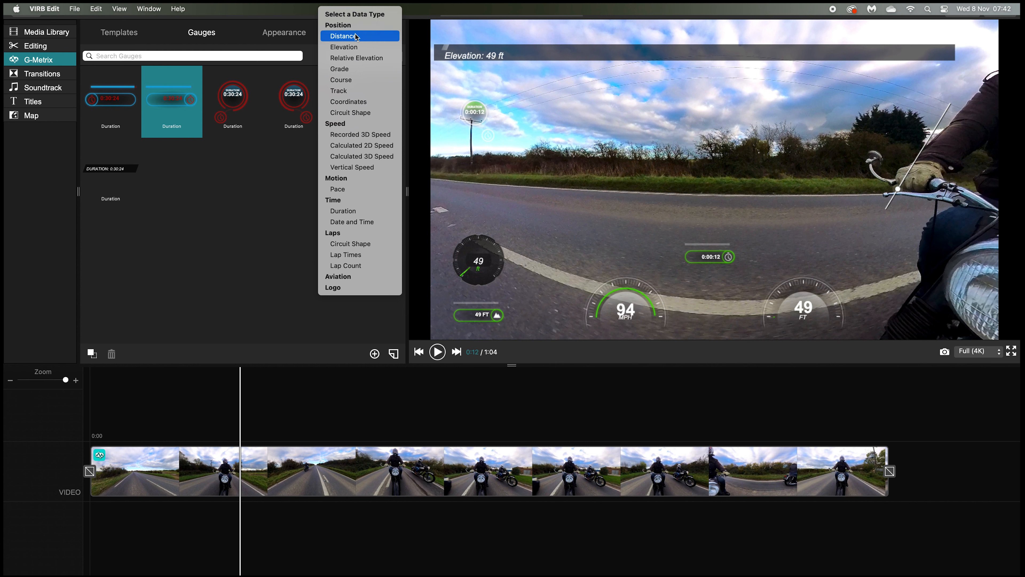
pyautogui.click(345, 146)
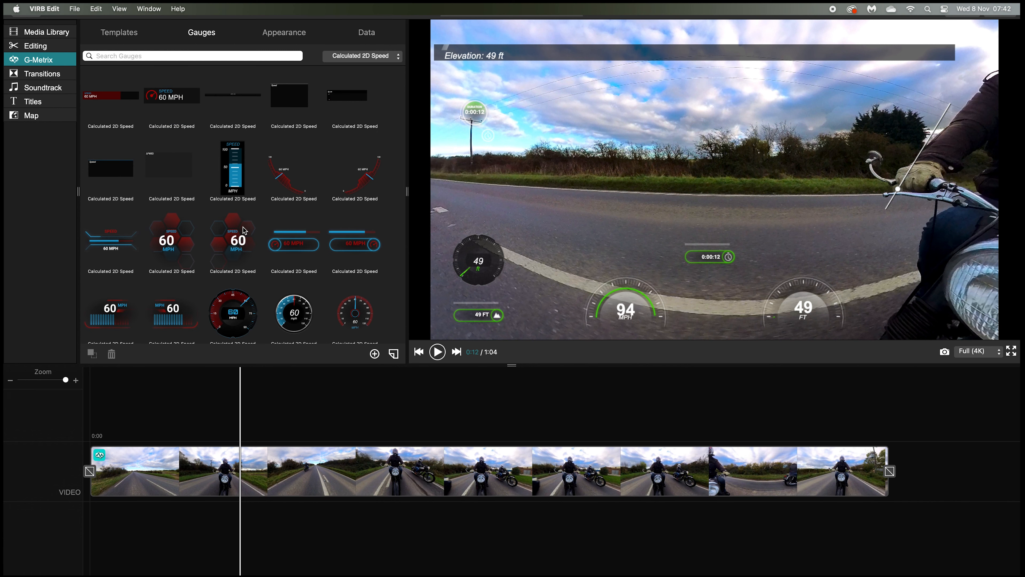
pyautogui.scroll(-2, 244, 230)
pyautogui.moveTo(293, 212); pyautogui.dragTo(630, 252)
pyautogui.click(413, 238)
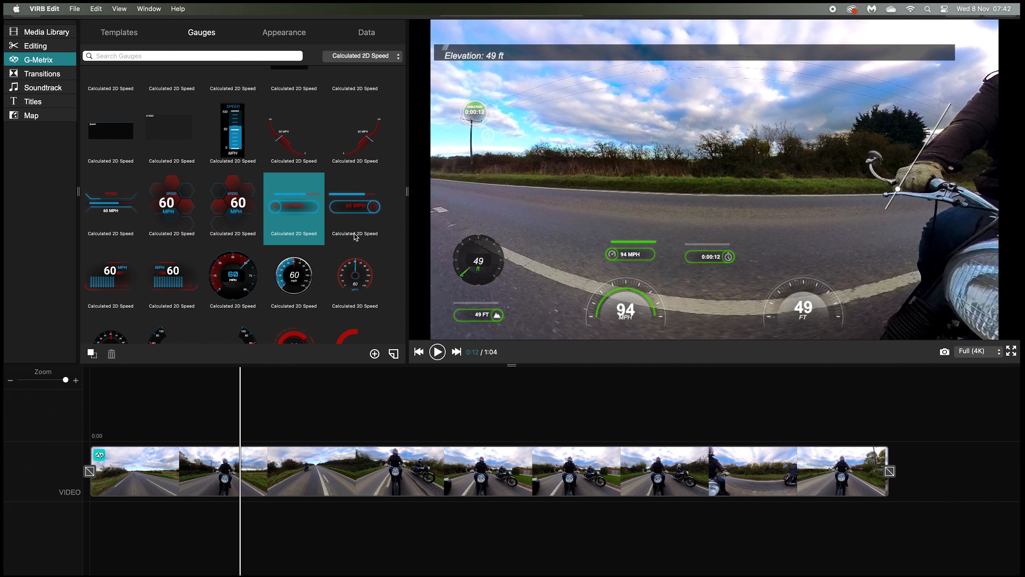
# Add a round Calculated 2D Speed dial to the upper-right area of the video and preview the playback
pyautogui.moveTo(289, 267); pyautogui.dragTo(785, 143)
pyautogui.click(590, 169)
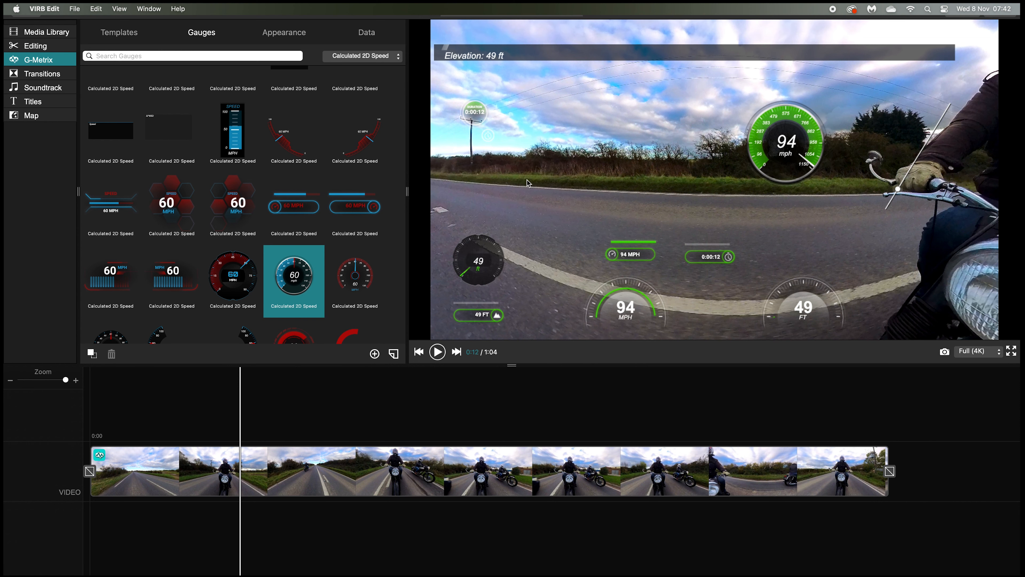
pyautogui.press('space')
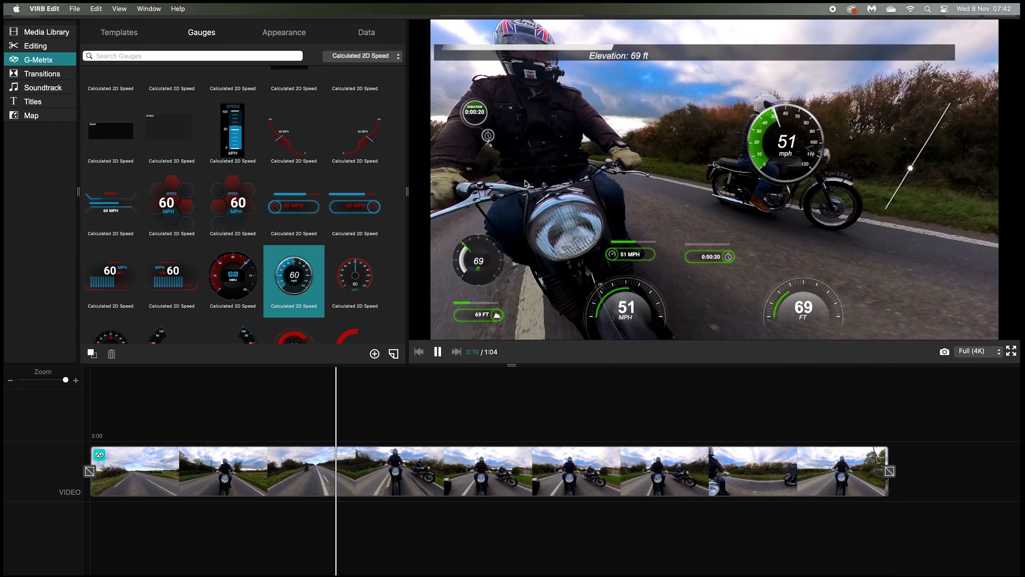
pyautogui.press('space')
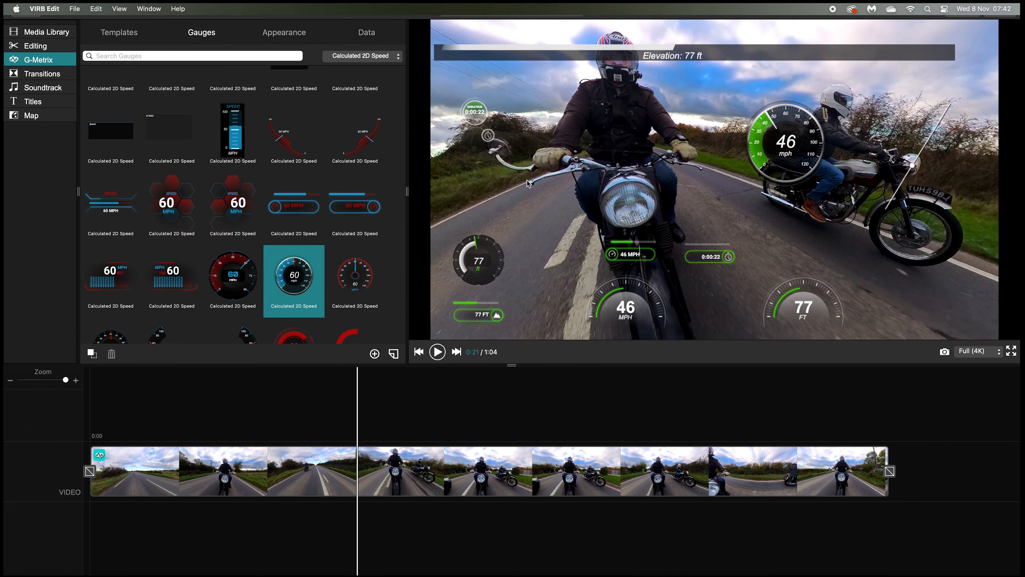
# Delete the pill-shaped Duration gauge, the pill-shaped speed gauge and the round Relative Elevation dial from the video
pyautogui.click(719, 247)
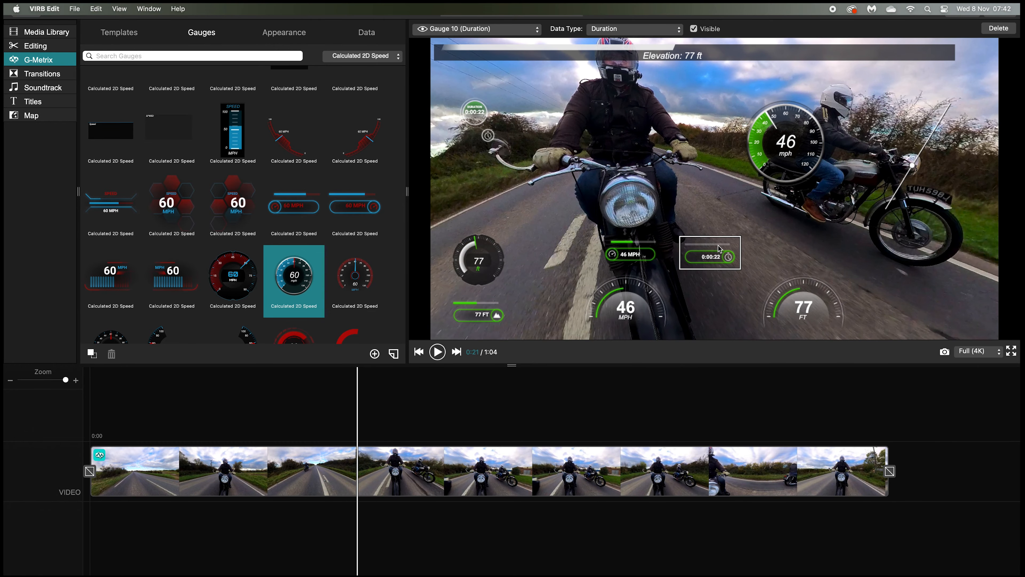
pyautogui.click(731, 251)
pyautogui.click(627, 253)
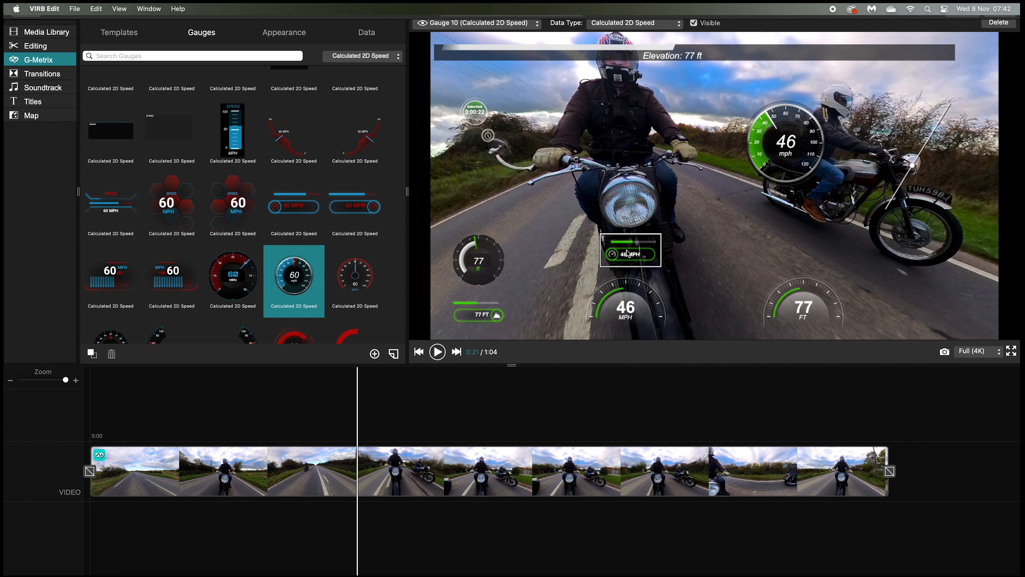
pyautogui.click(641, 255)
pyautogui.click(481, 261)
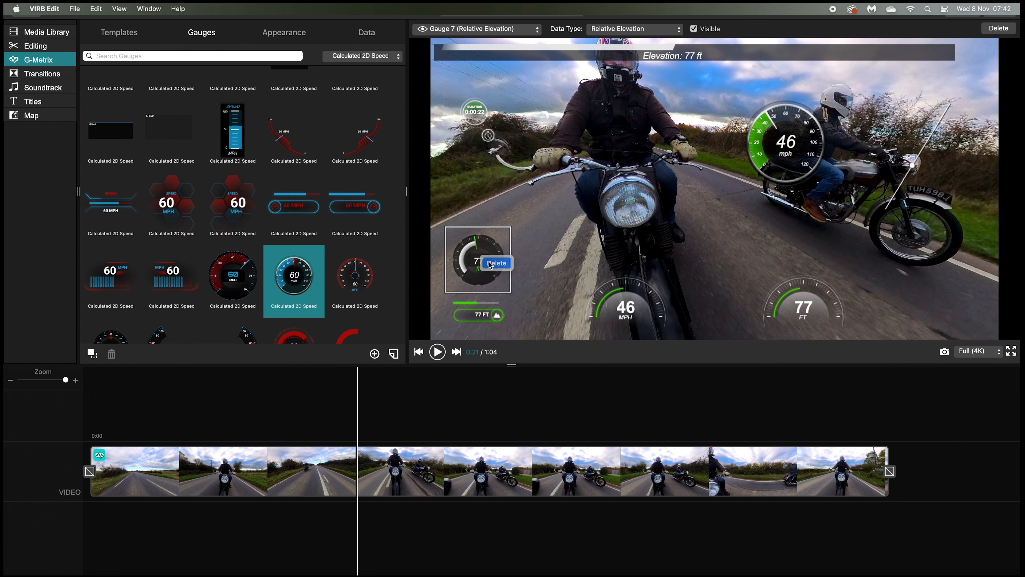
pyautogui.click(490, 263)
# Delete the semicircular Recorded Speed gauge and move the round Calculated 2D Speed dial to the lower middle of the video
pyautogui.click(770, 153)
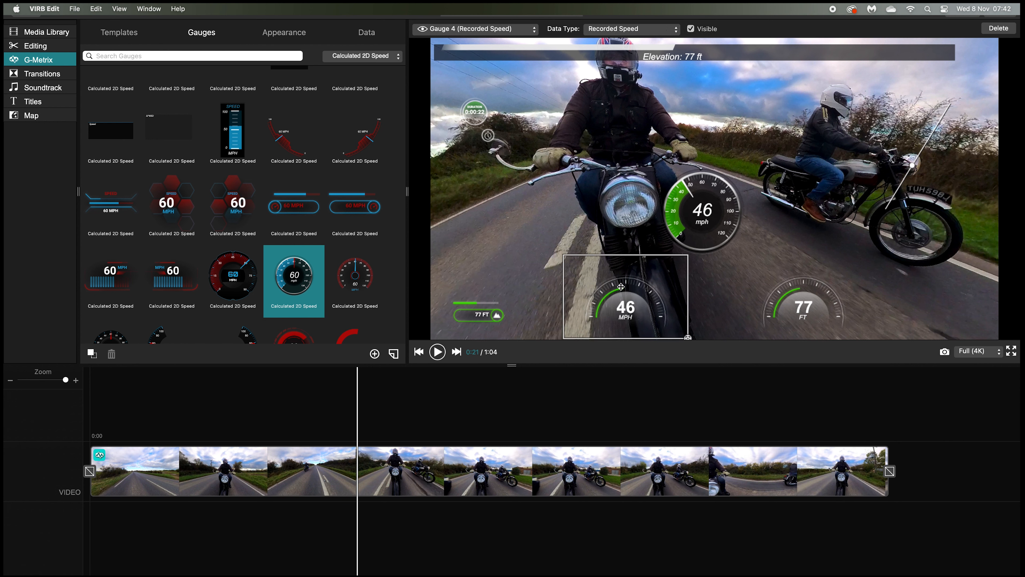
pyautogui.press('Delete')
pyautogui.moveTo(691, 205); pyautogui.dragTo(633, 256)
pyautogui.click(544, 213)
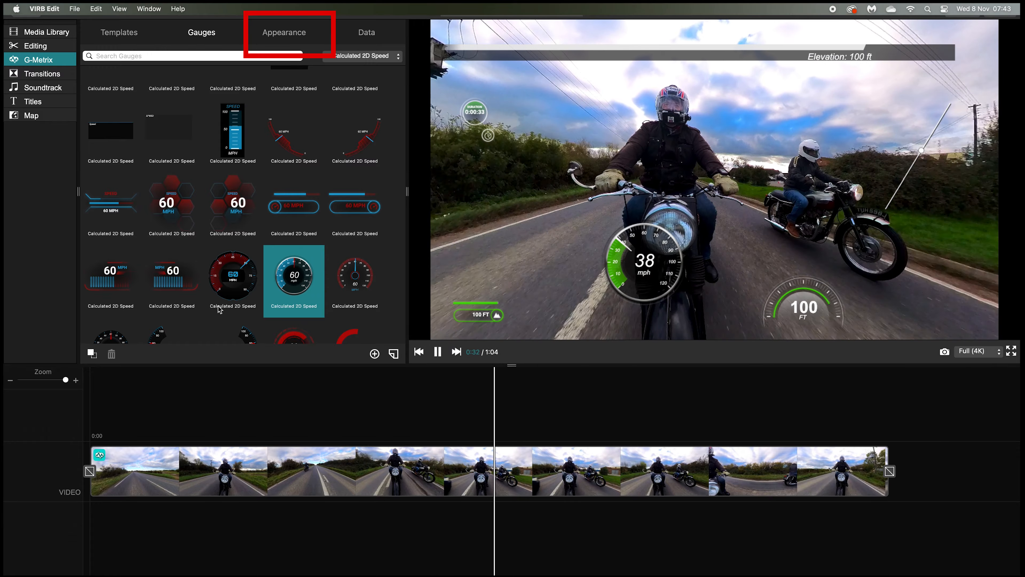
# Delete the semicircular Elevation gauge and the pill-shaped Relative Elevation gauge, and move the elevation bar to the lower edge of the video
pyautogui.click(766, 307)
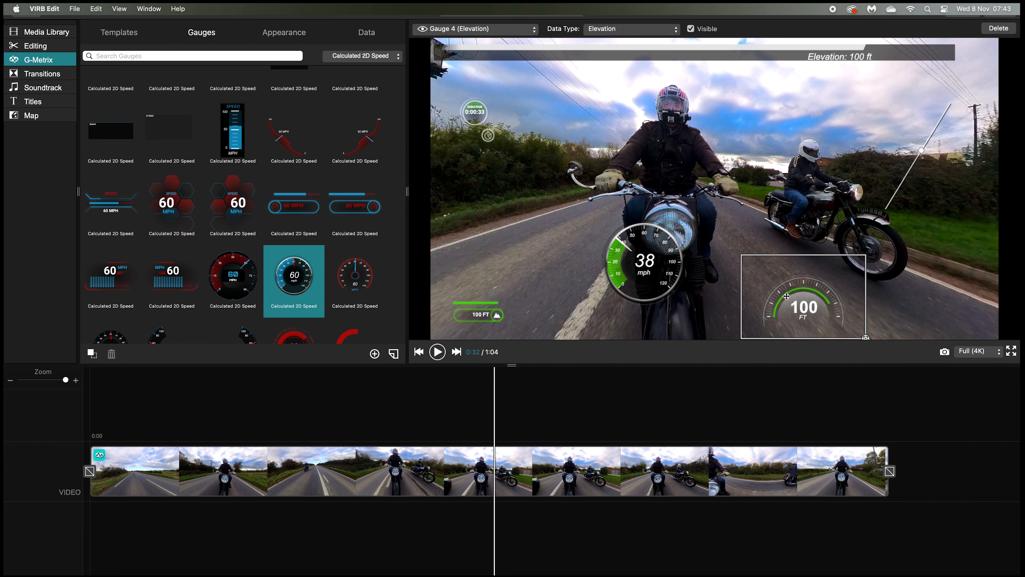
pyautogui.press('Delete')
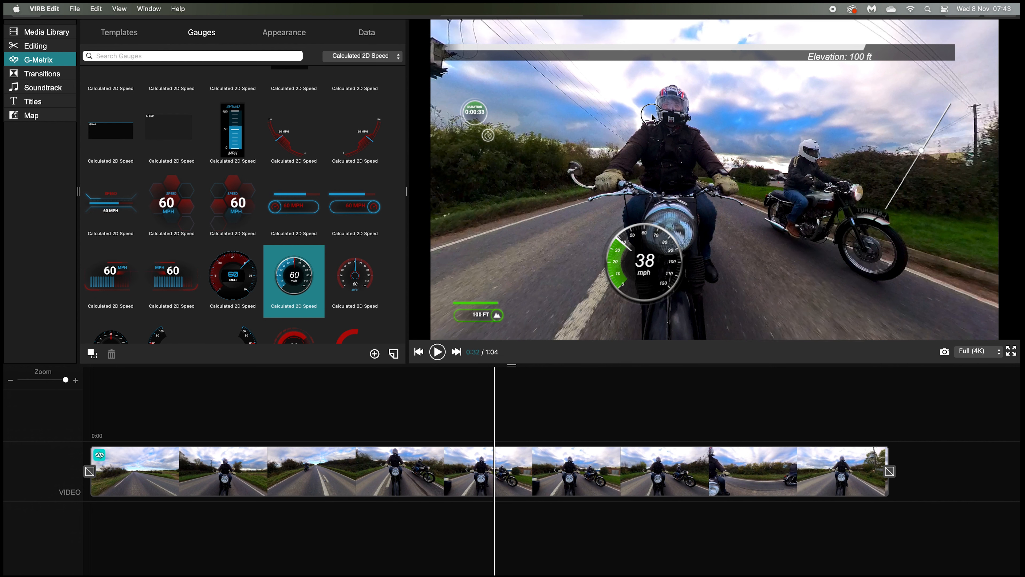
pyautogui.moveTo(628, 59); pyautogui.dragTo(668, 322)
pyautogui.click(464, 318)
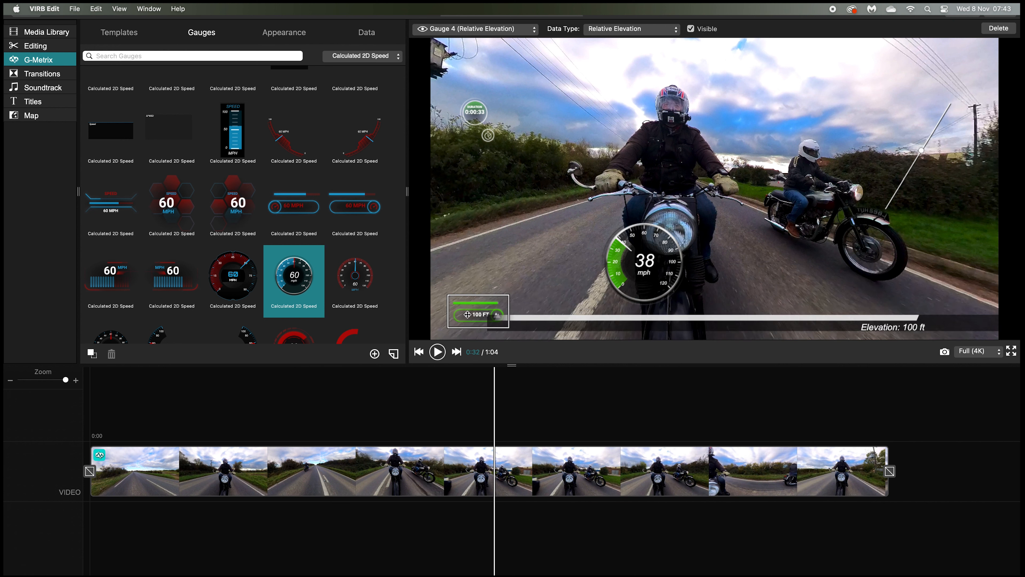
pyautogui.press('Delete')
# Centre the elevation bar along the lower edge of the video and place the round speed dial just above it
pyautogui.click(540, 316)
pyautogui.moveTo(548, 318); pyautogui.dragTo(509, 313)
pyautogui.moveTo(611, 258); pyautogui.dragTo(659, 251)
pyautogui.click(499, 260)
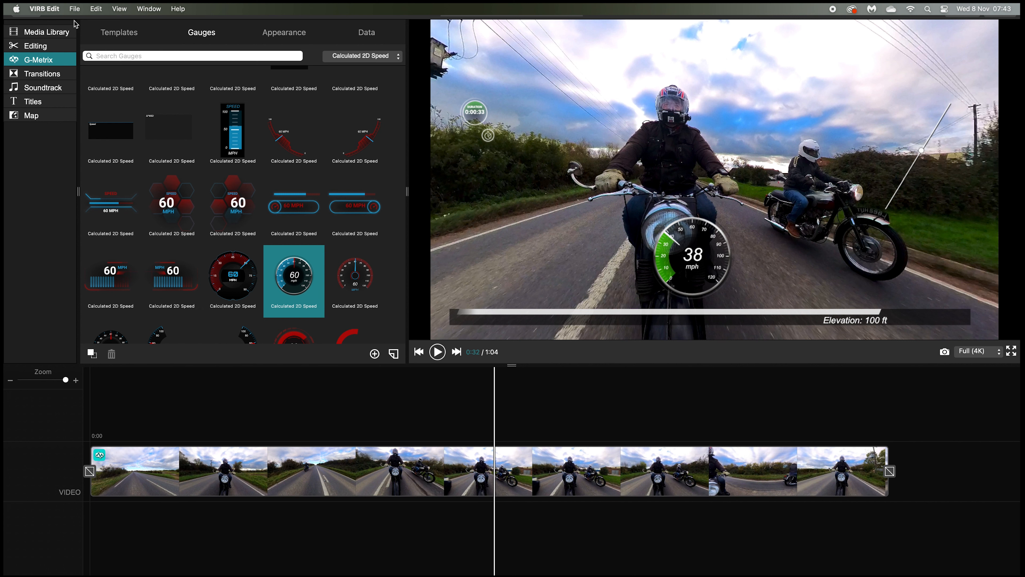
# Preview the rearranged gauges during a few seconds of playback
pyautogui.click(74, 10)
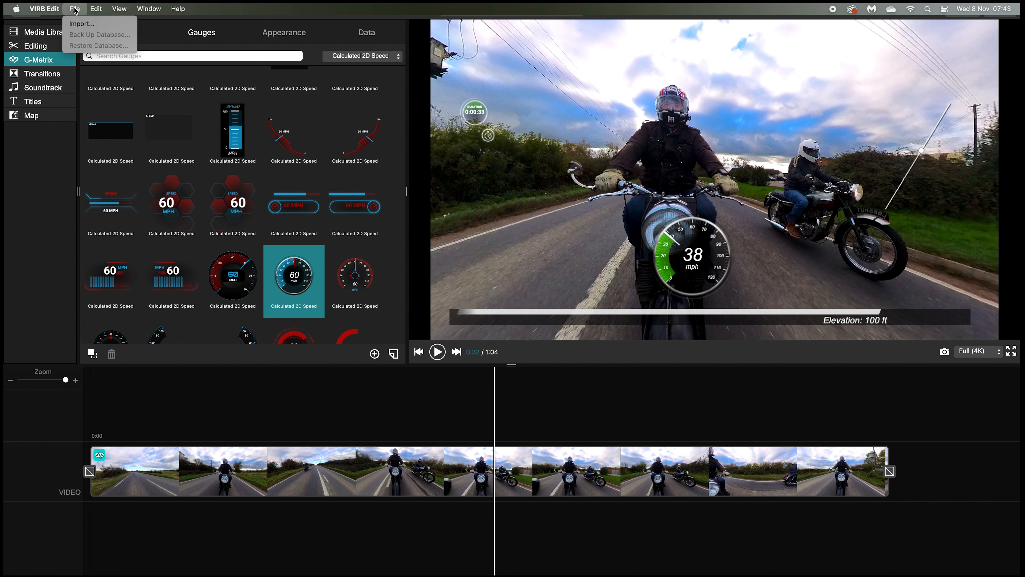
pyautogui.click(75, 10)
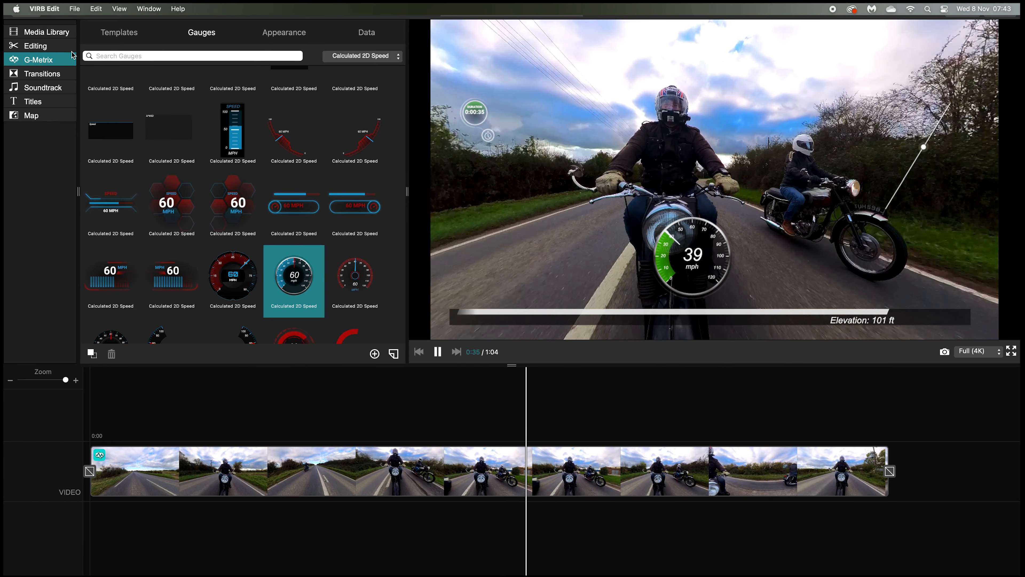
pyautogui.press('space')
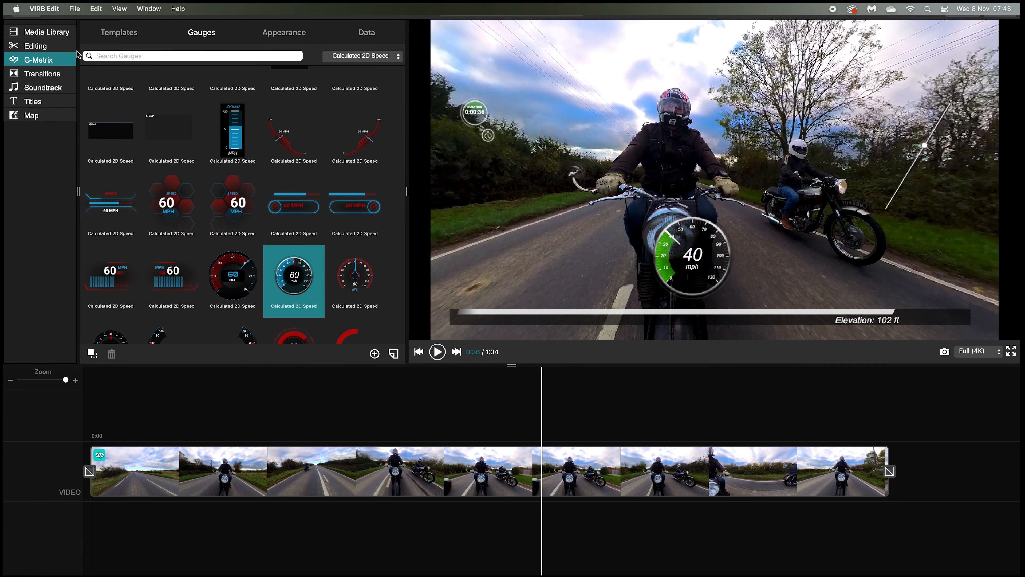
# Apply the Centrist gauge template, accepting that it overrides the custom gauges, and preview the playback
pyautogui.click(111, 35)
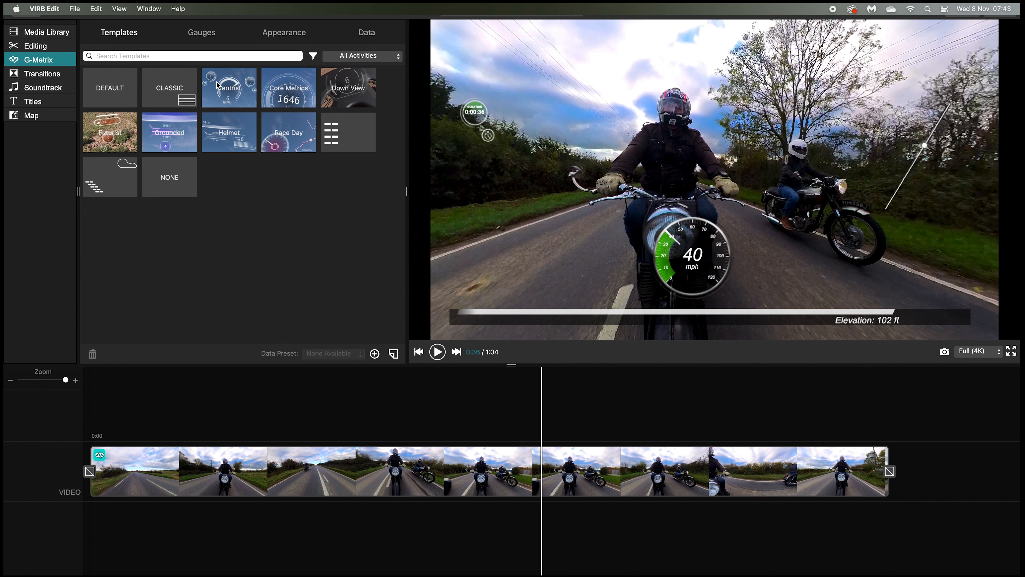
pyautogui.click(216, 82)
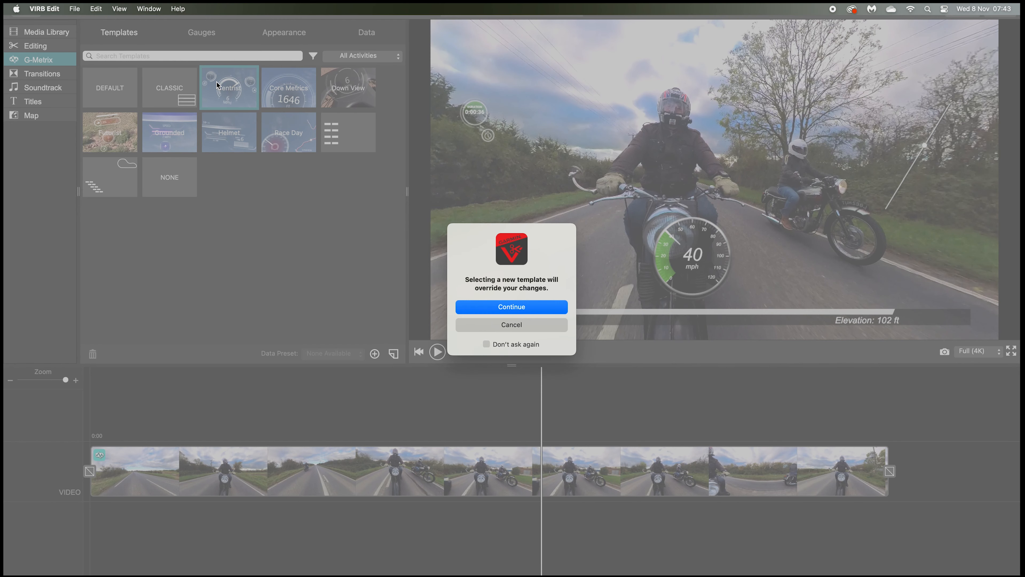
pyautogui.click(503, 306)
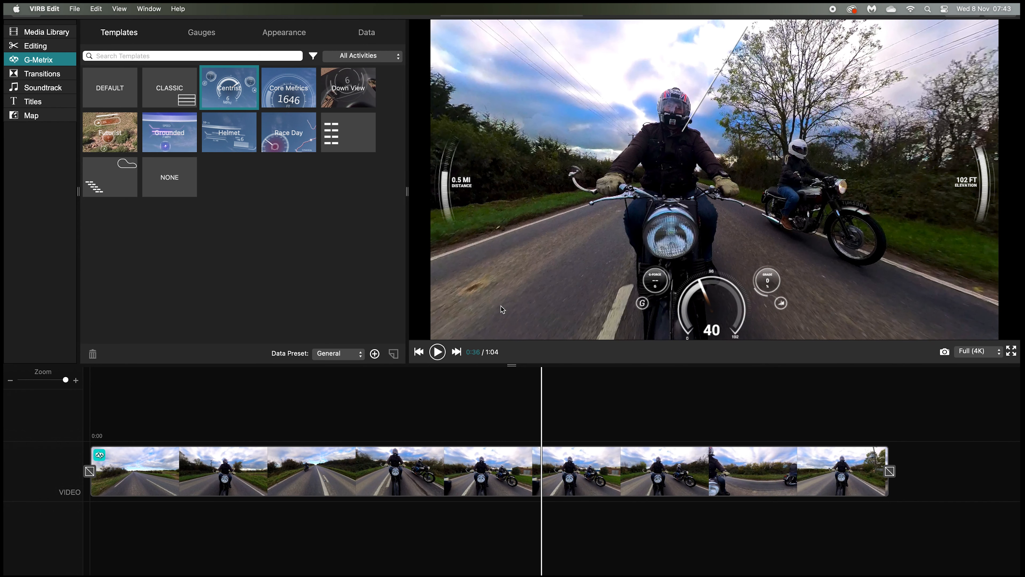
pyautogui.press('space')
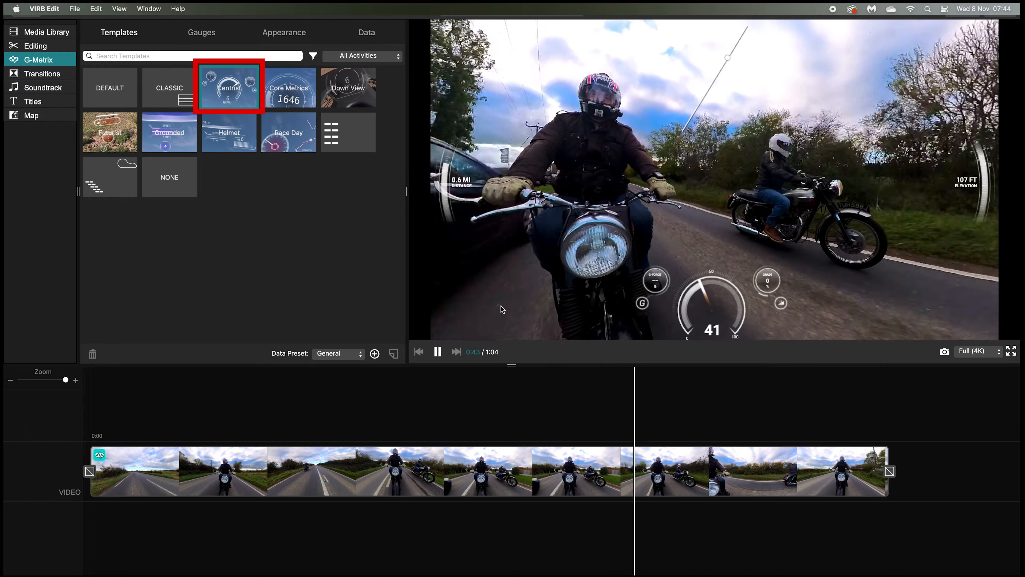
pyautogui.press('space')
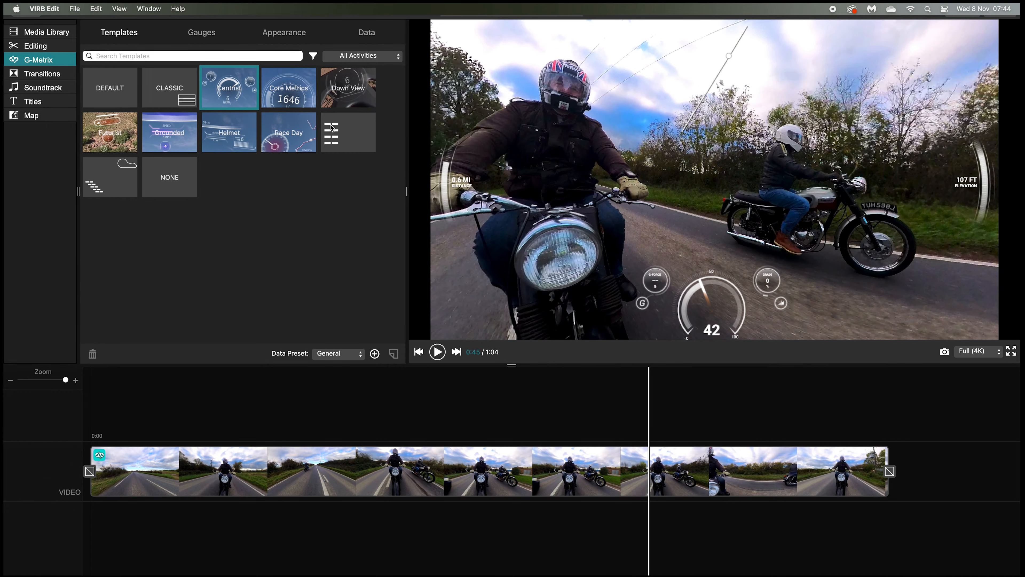
# Try the Race Day gauge template during playback and replace it with the Helmet template
pyautogui.click(306, 131)
pyautogui.press('space')
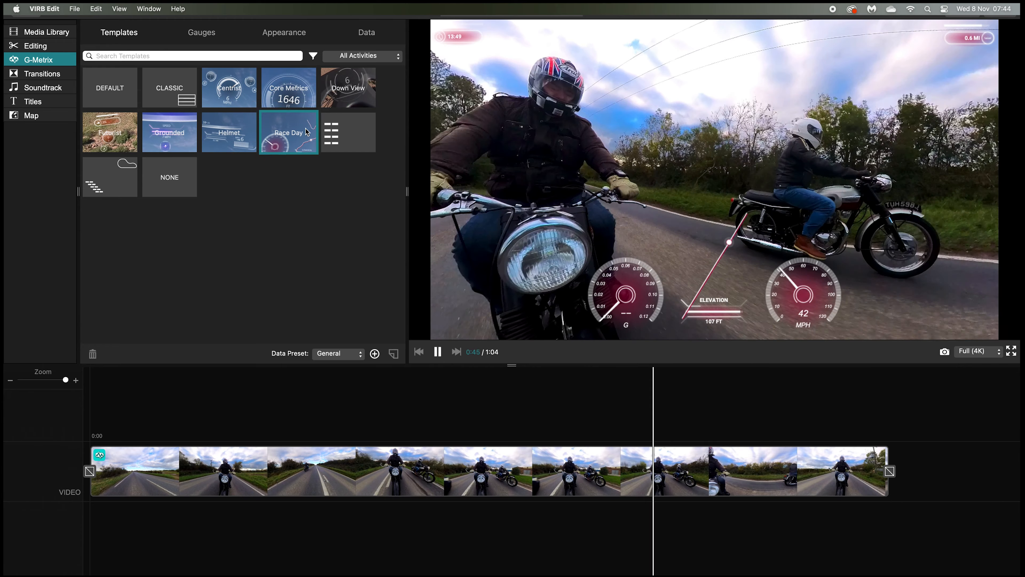
pyautogui.click(246, 142)
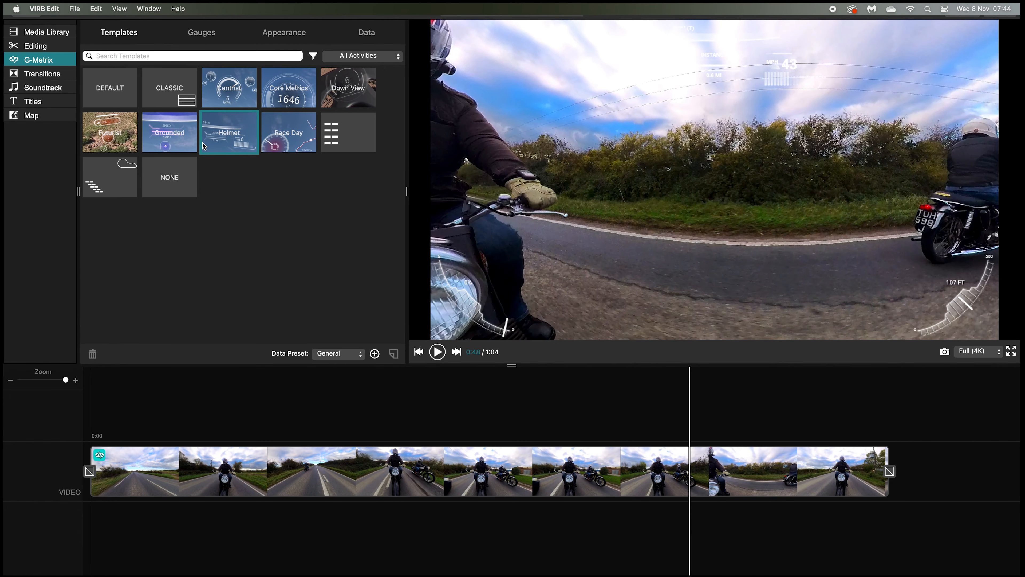
# Apply the Futurist gauge template, preview its playback and replace it with the Down View template
pyautogui.click(119, 144)
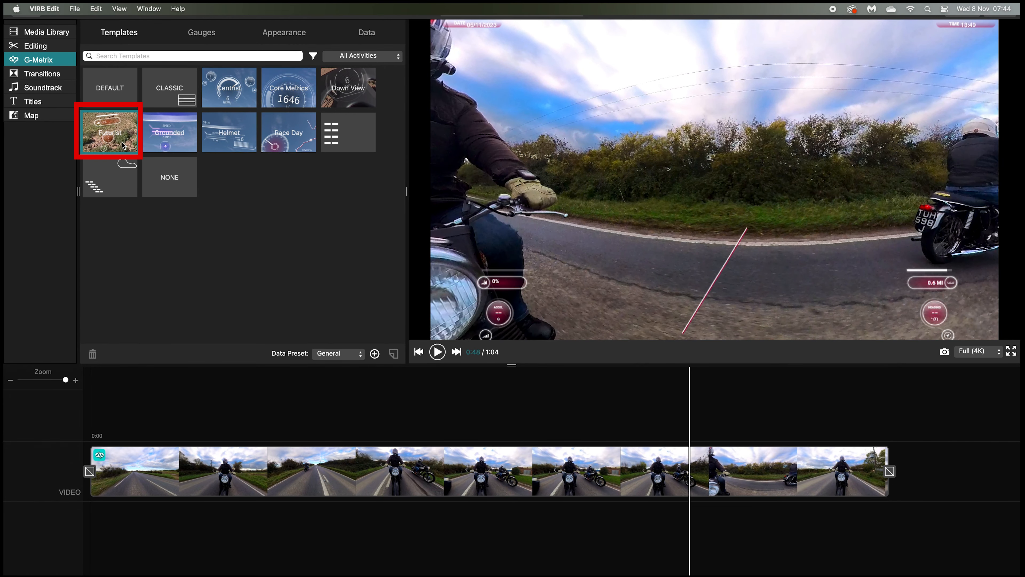
pyautogui.press('space')
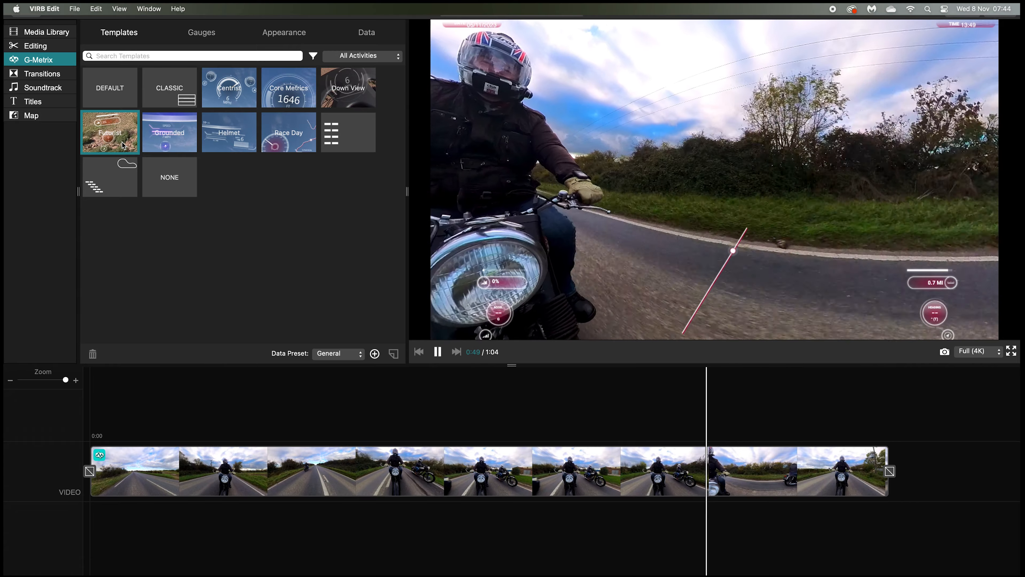
pyautogui.press('space')
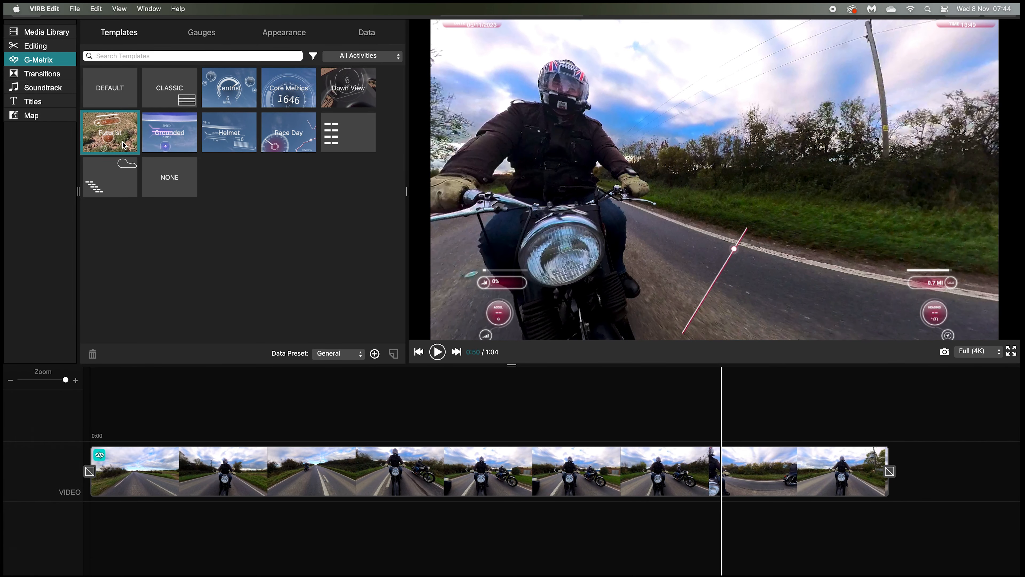
pyautogui.click(340, 85)
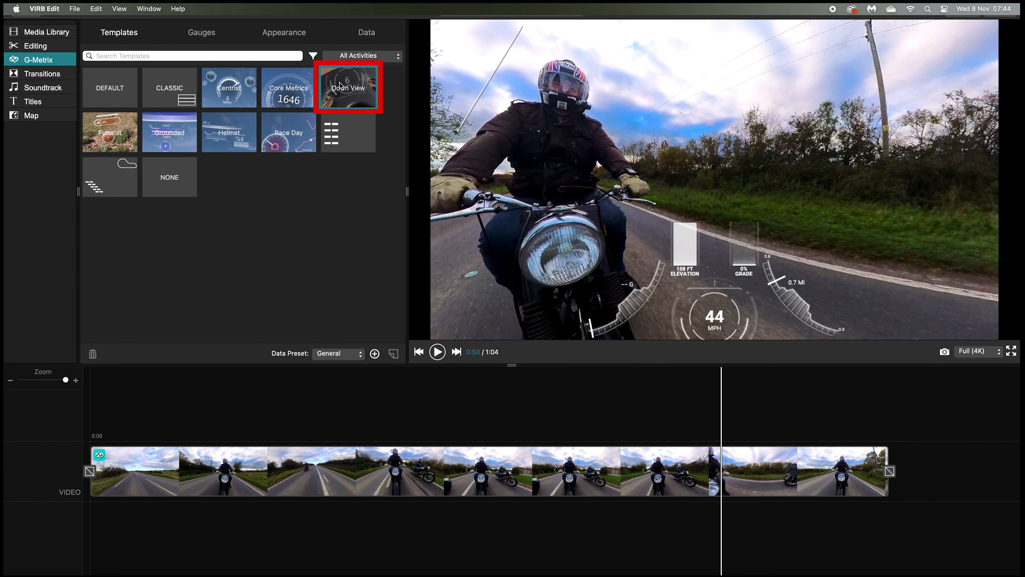
# Apply the Classic gauge template to the video and preview the playback
pyautogui.click(177, 86)
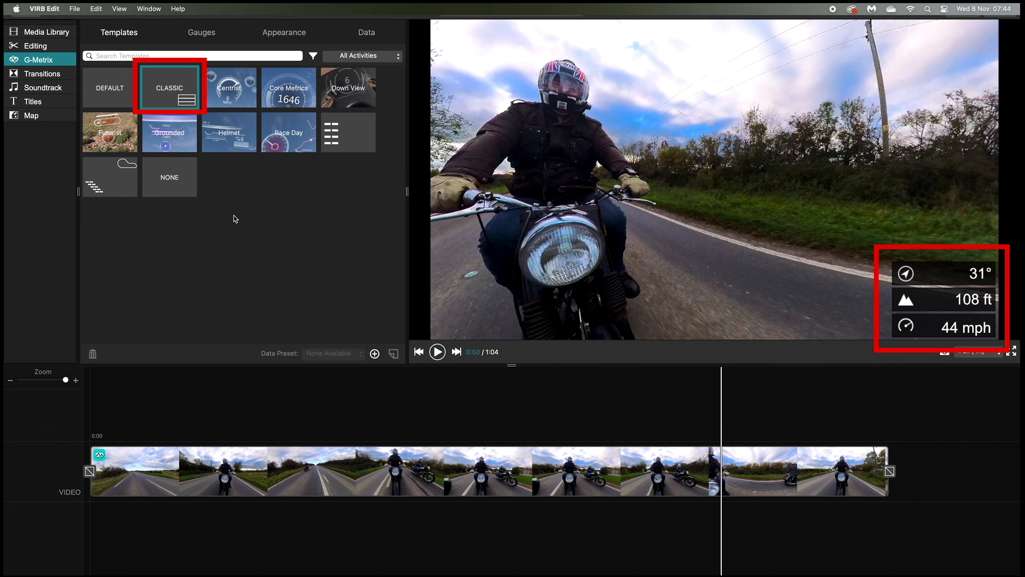
pyautogui.press('space')
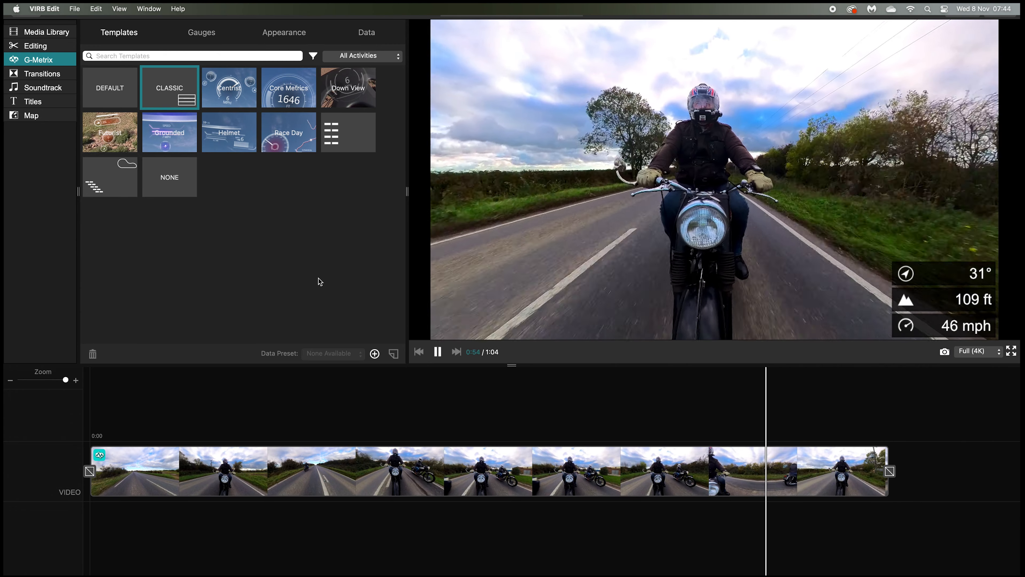
pyautogui.press('space')
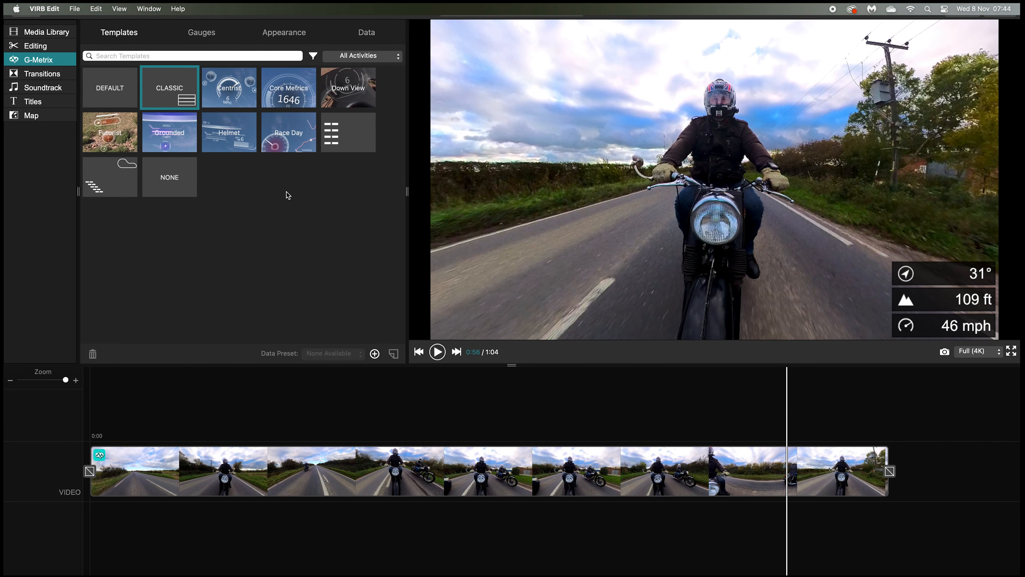
# Trim off the end of the clip from 0:56 onwards and the beginning up to 0:08
pyautogui.click(74, 9)
pyautogui.click(74, 9)
pyautogui.click(31, 48)
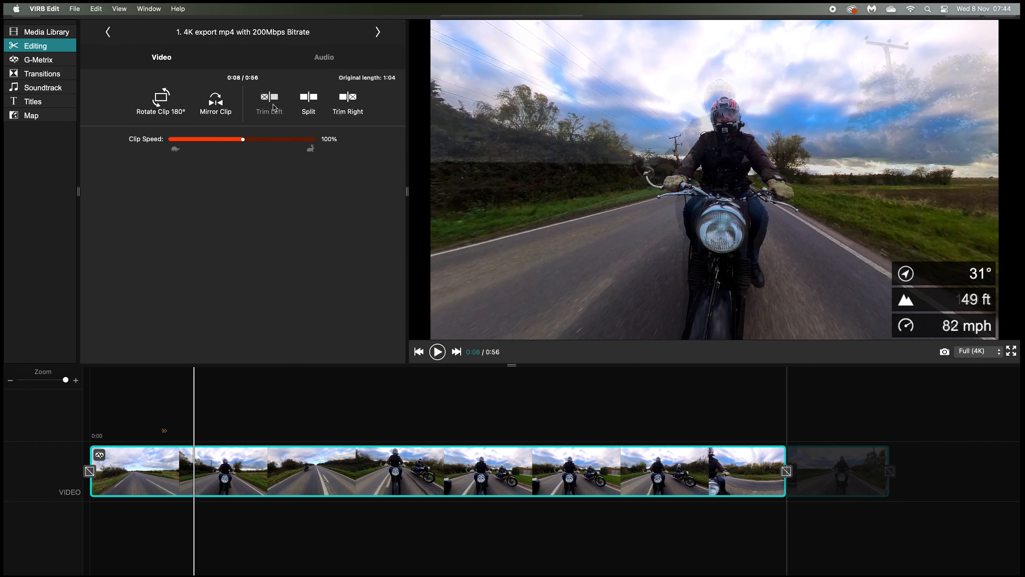
pyautogui.click(275, 106)
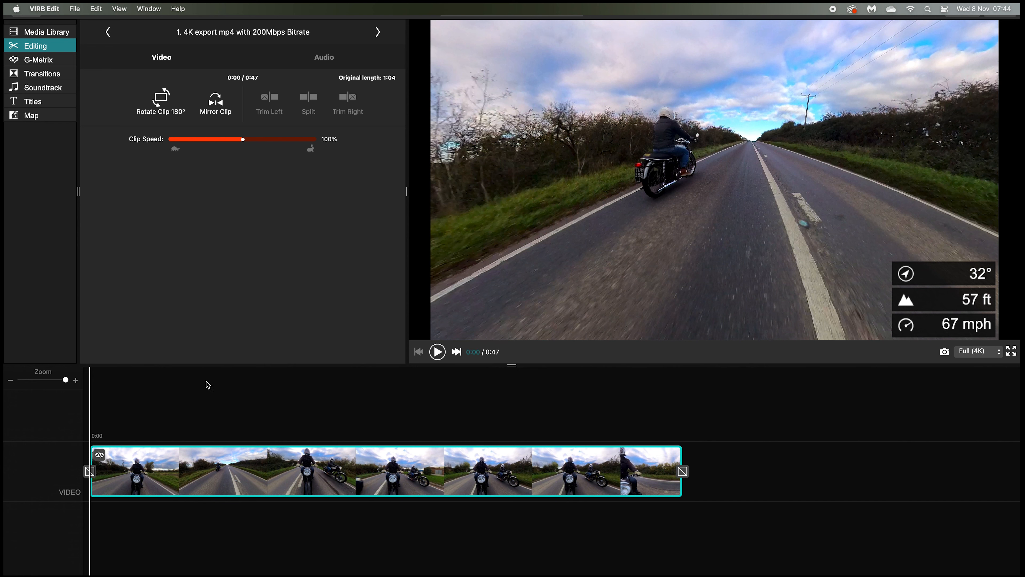
pyautogui.click(127, 402)
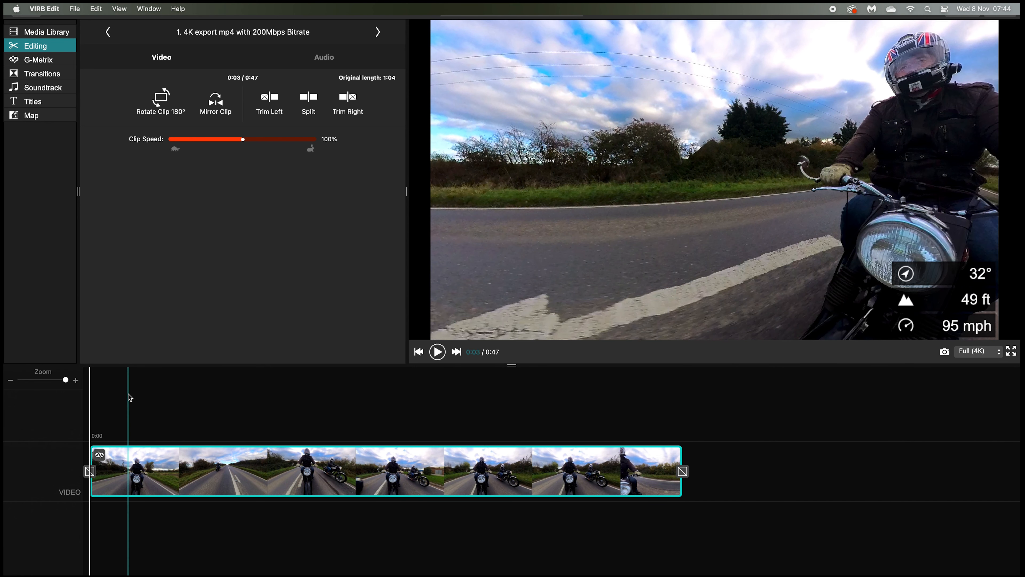
pyautogui.click(72, 9)
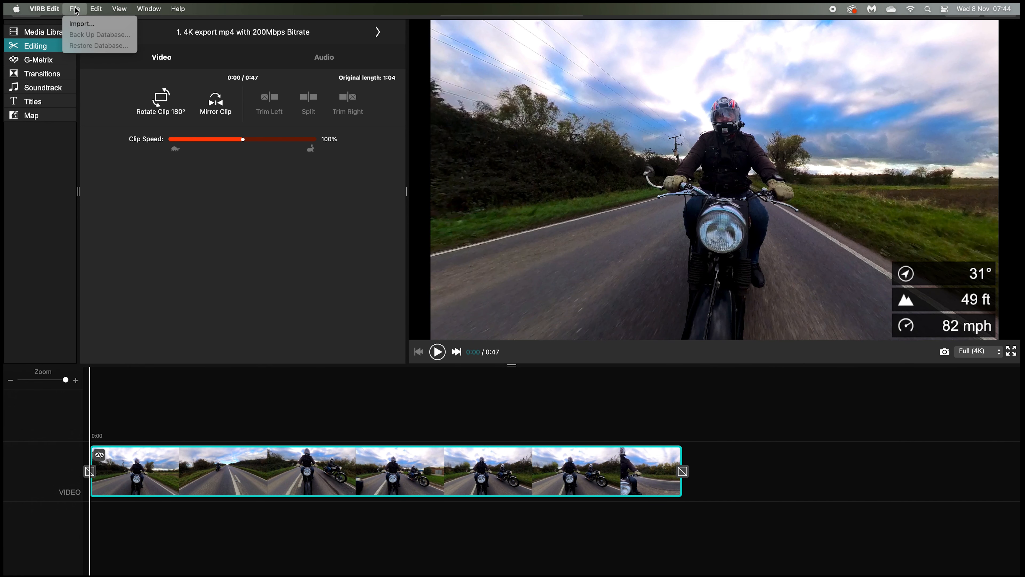
pyautogui.click(75, 10)
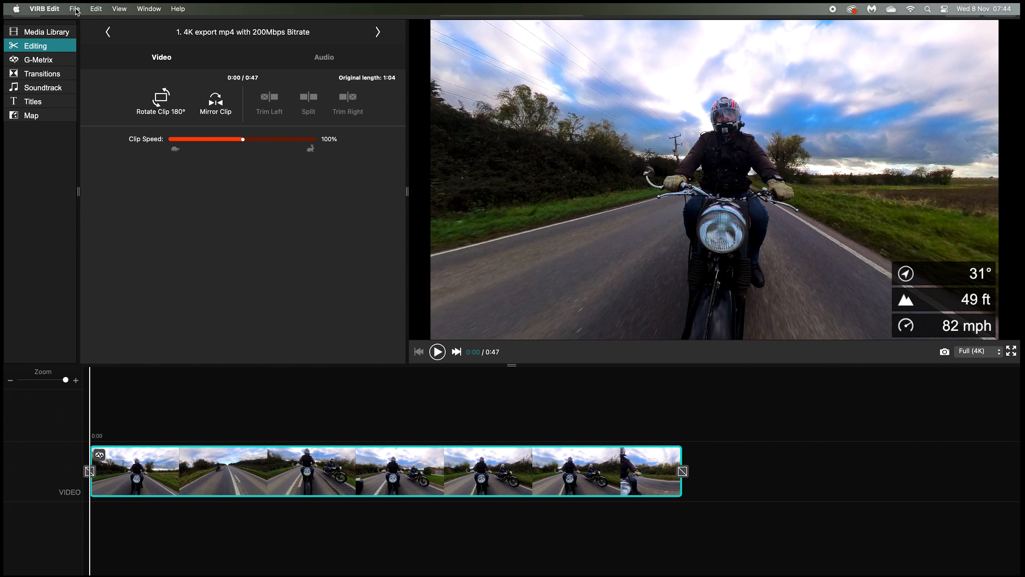
# Look through the project's map, titles, soundtracks, transitions, gauge templates, editing tools and media library
pyautogui.click(22, 115)
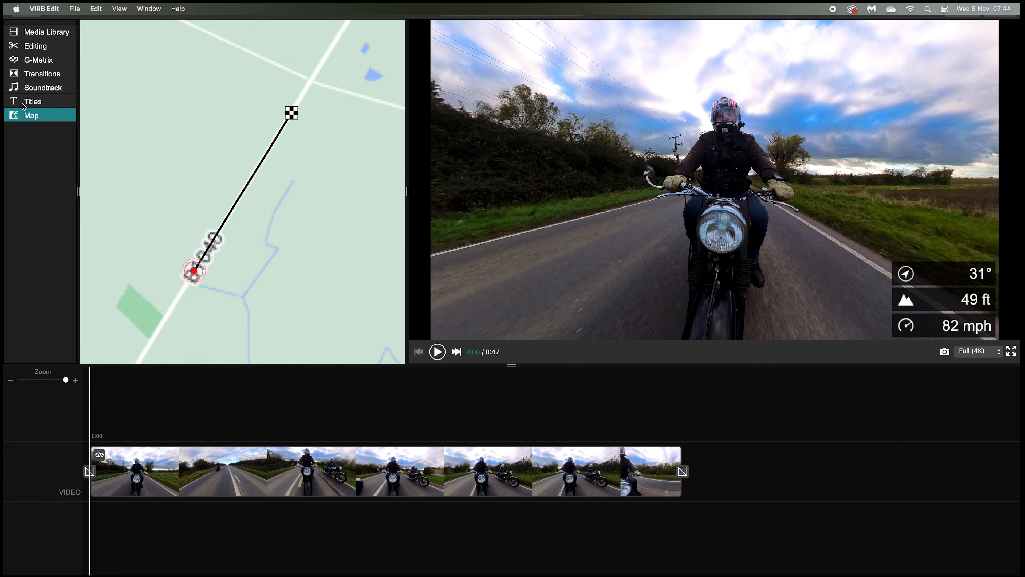
pyautogui.click(23, 104)
pyautogui.click(25, 91)
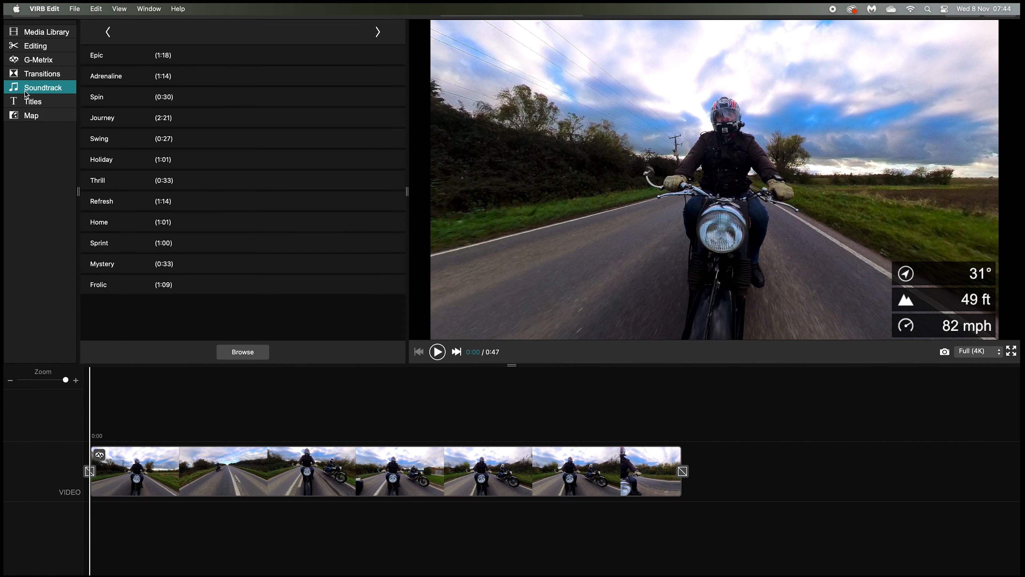
pyautogui.click(28, 76)
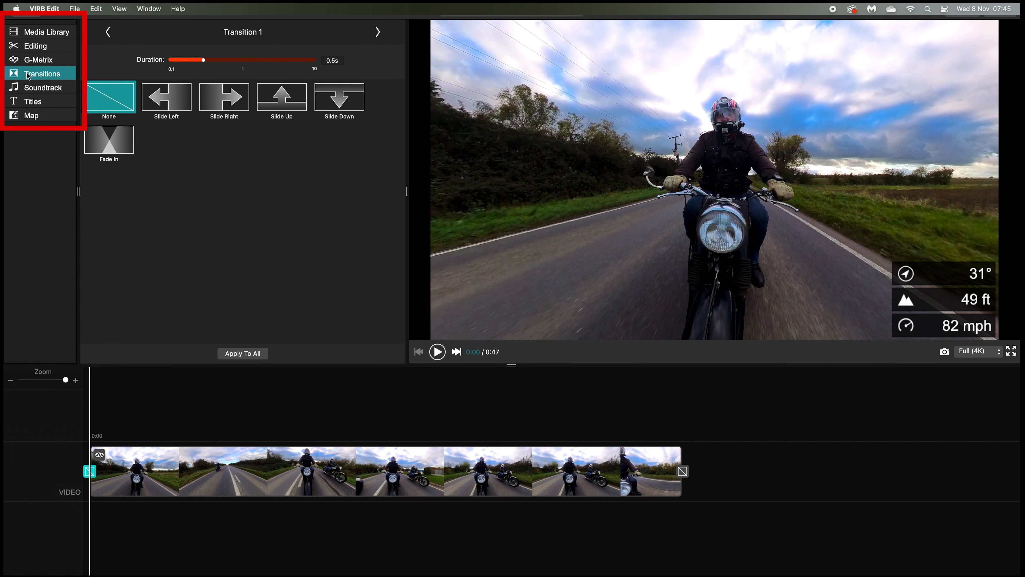
pyautogui.click(30, 61)
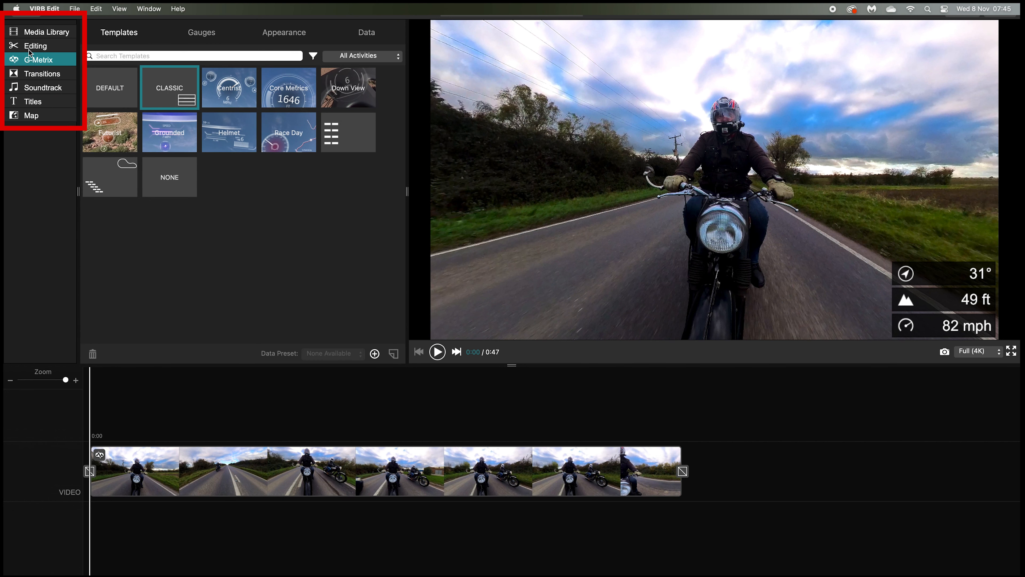
pyautogui.click(29, 51)
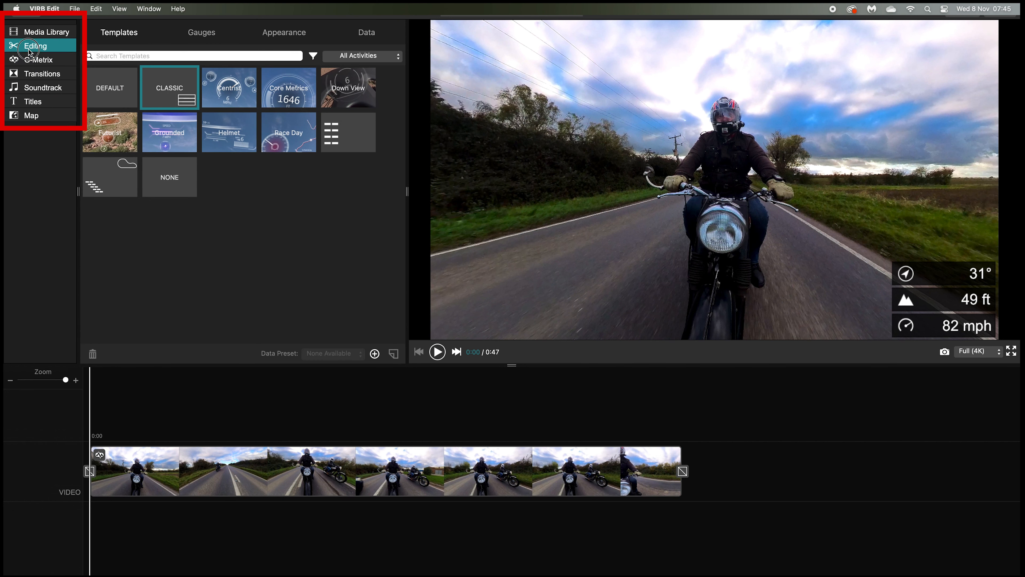
pyautogui.click(25, 36)
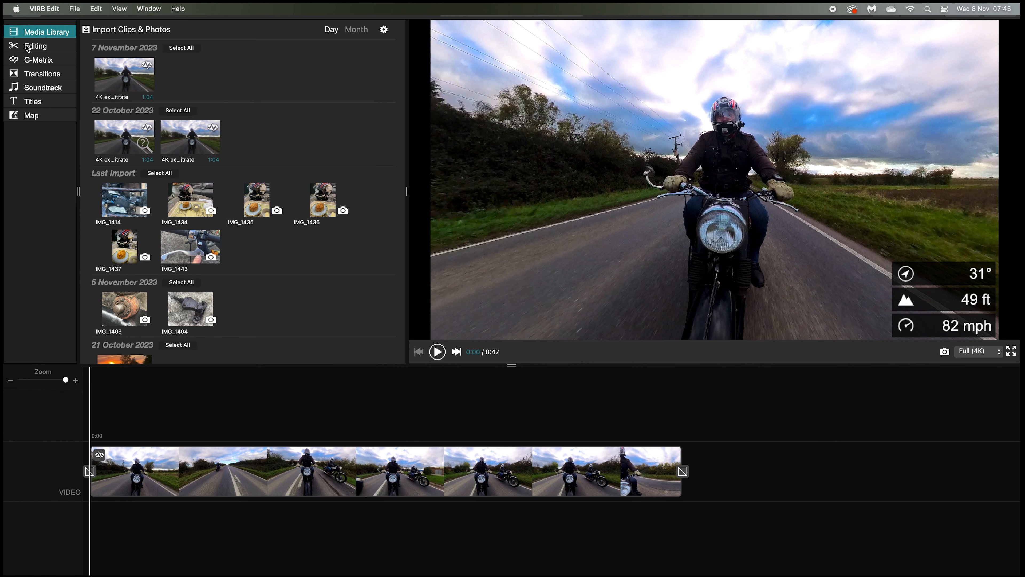
# Take the editing window out of full-screen mode
pyautogui.click(40, 9)
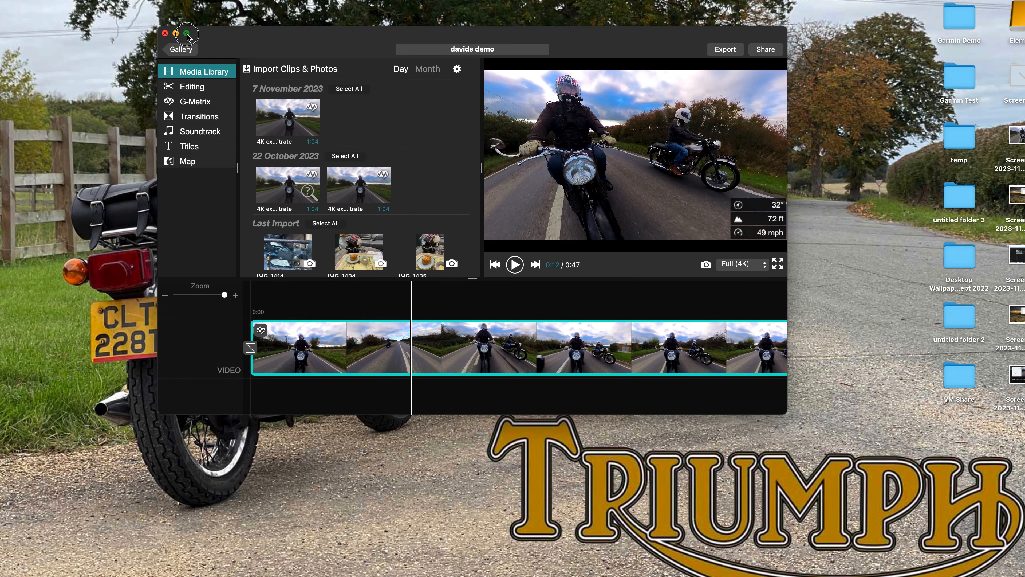
# Open the video export settings and set the custom quality bitrate to about 59 Mbps for the 4K, 30 FPS MP4
pyautogui.moveTo(186, 33)
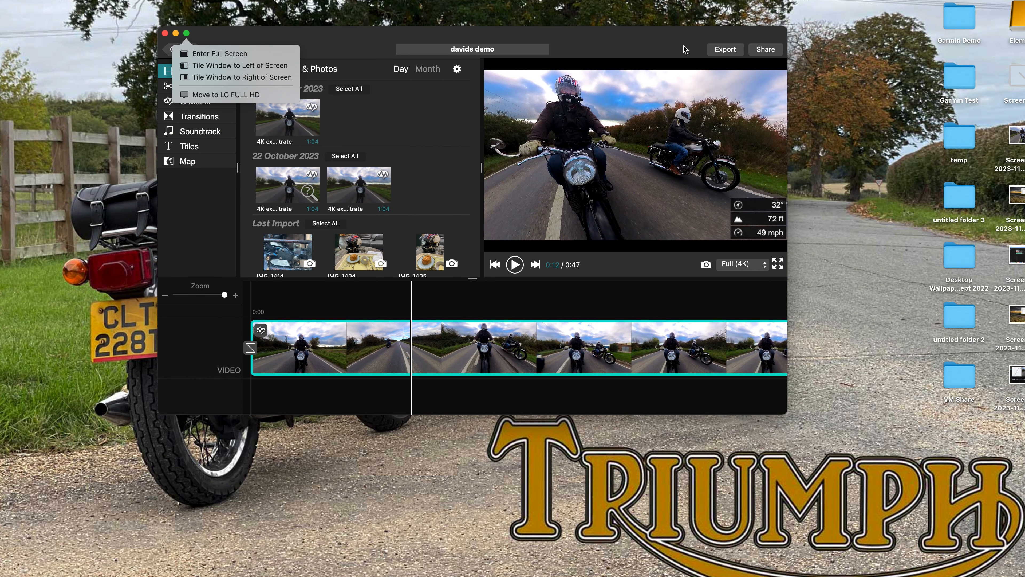
pyautogui.click(719, 49)
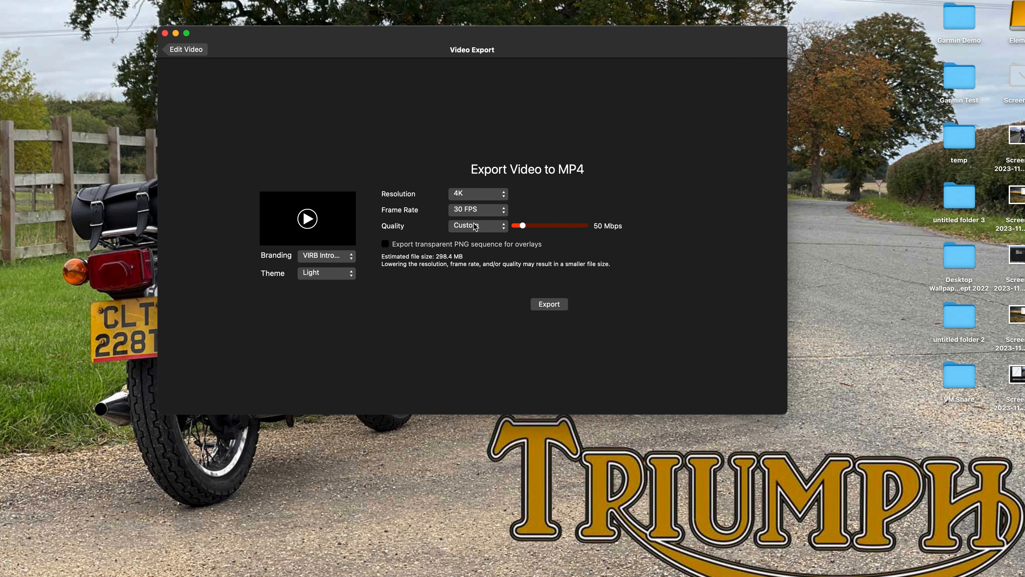
pyautogui.moveTo(522, 226); pyautogui.dragTo(558, 229)
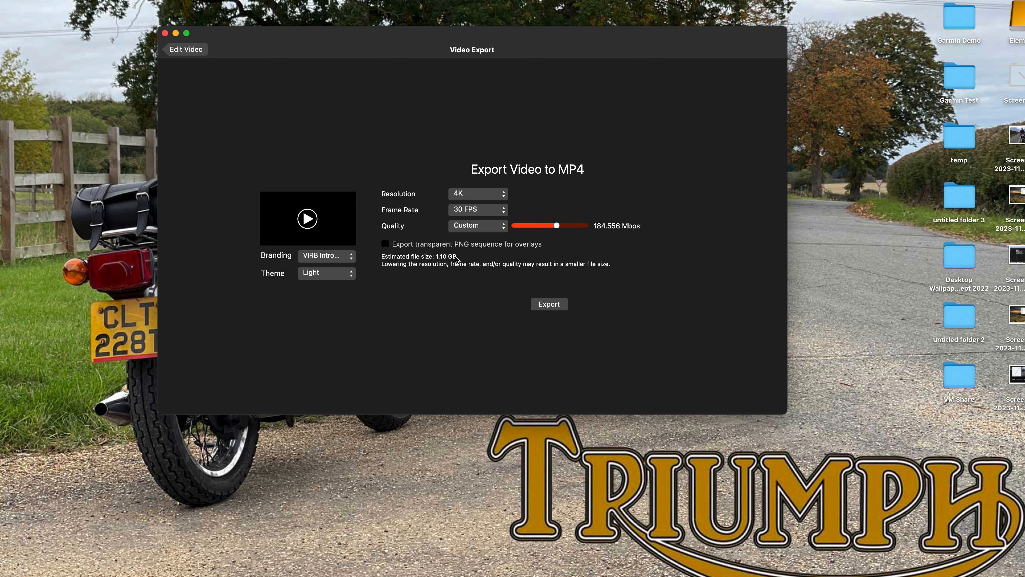
pyautogui.moveTo(559, 229); pyautogui.dragTo(533, 228)
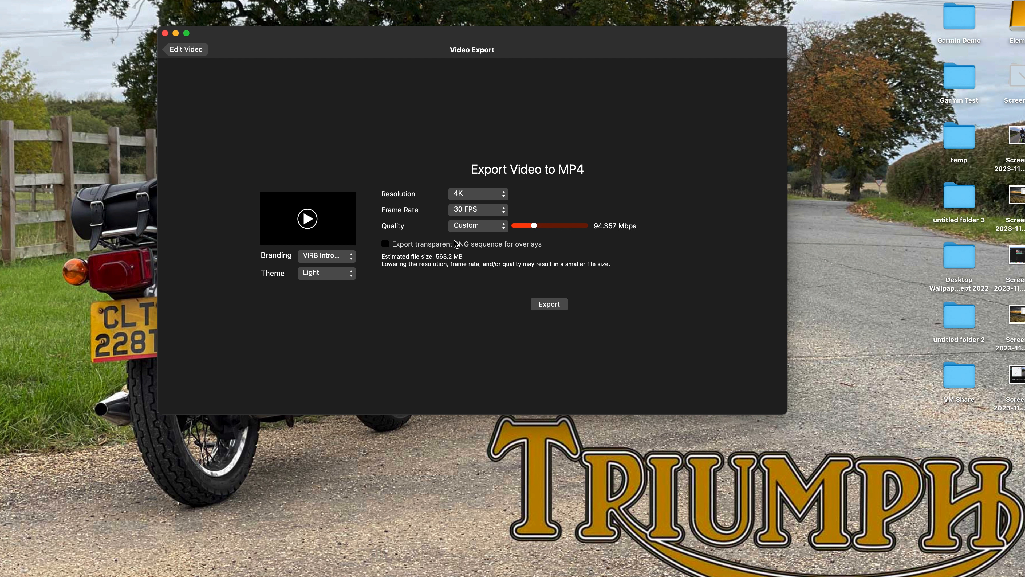
pyautogui.moveTo(529, 227); pyautogui.dragTo(525, 225)
pyautogui.click(599, 226)
pyautogui.click(307, 219)
# Export the video to the Garmin Demo folder under the name "exported video"
pyautogui.click(553, 306)
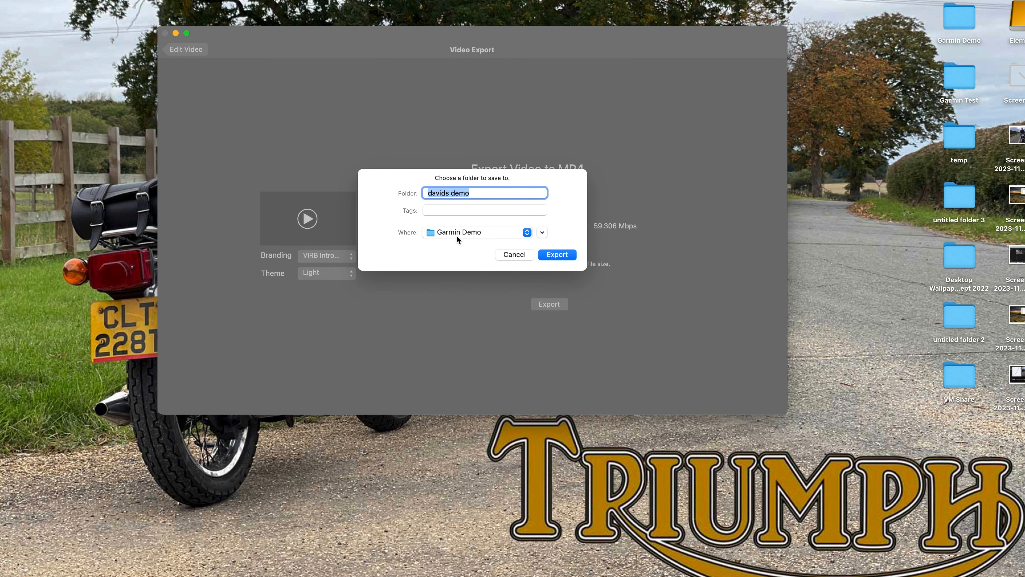
pyautogui.click(478, 190)
pyautogui.write('exported video')
pyautogui.press('Return')
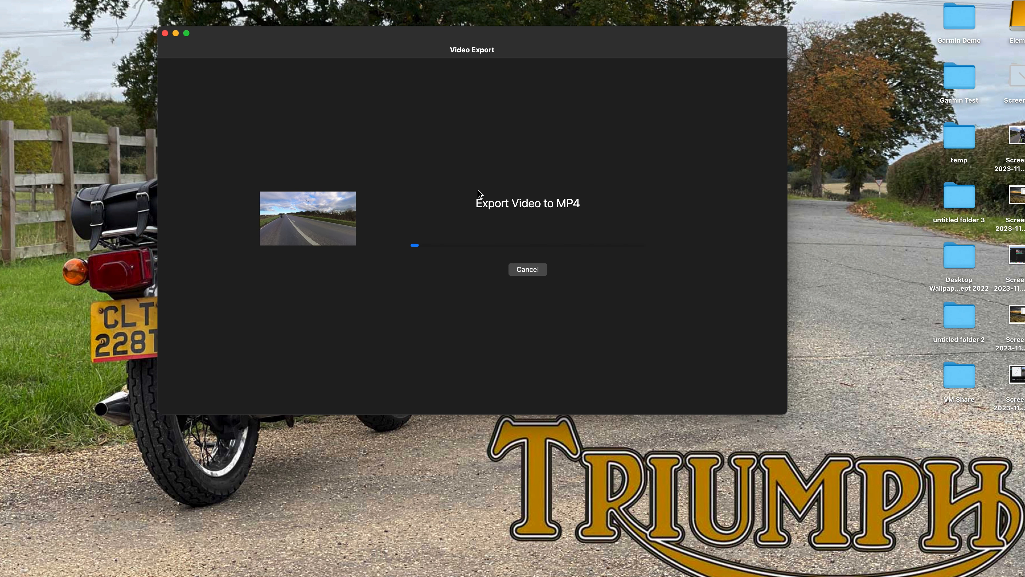